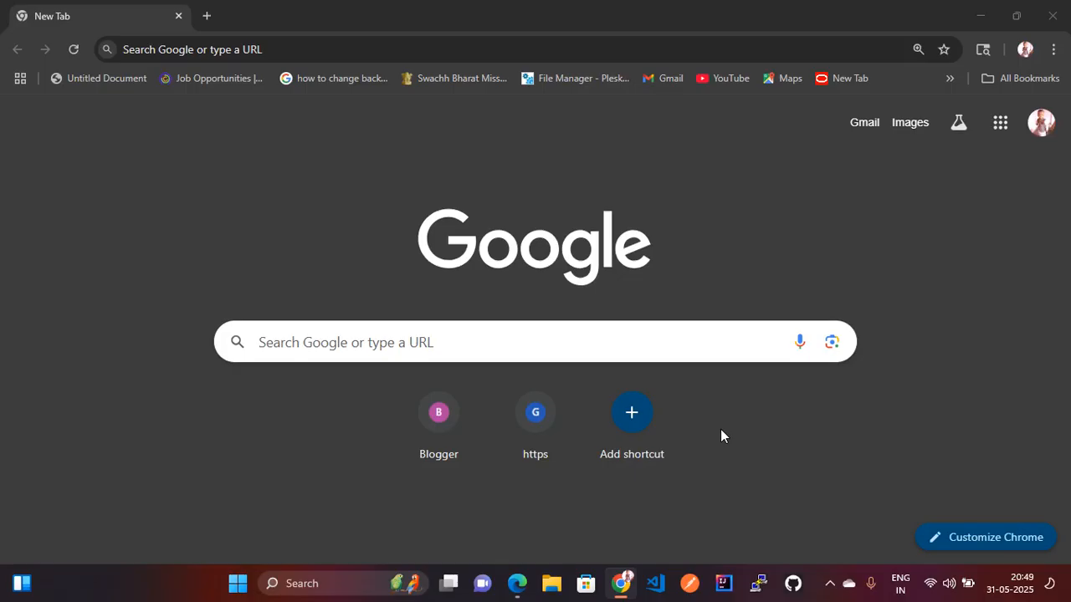
Search the web for mongodb download and open the MongoDB Community Server download page
left_click(405, 46)
type("mon")
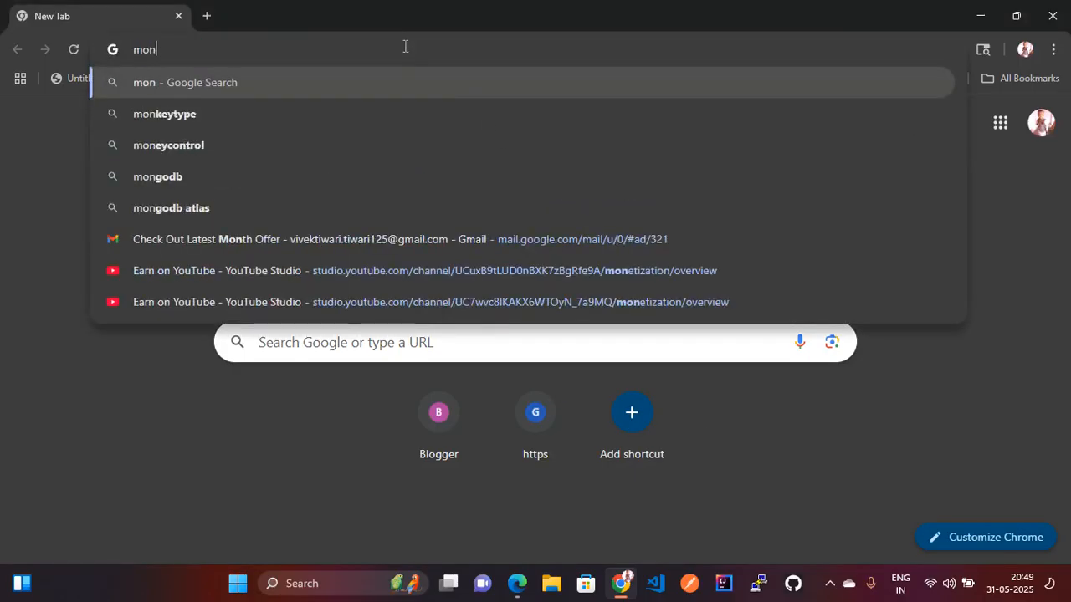
type("godb")
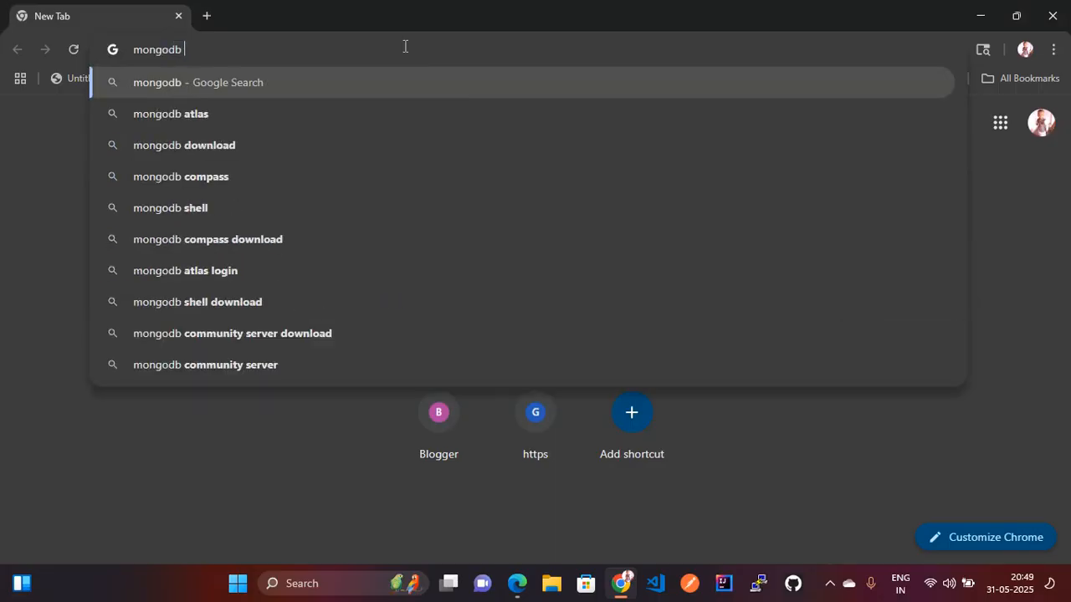
key("Down")
key("Down")
key("Return")
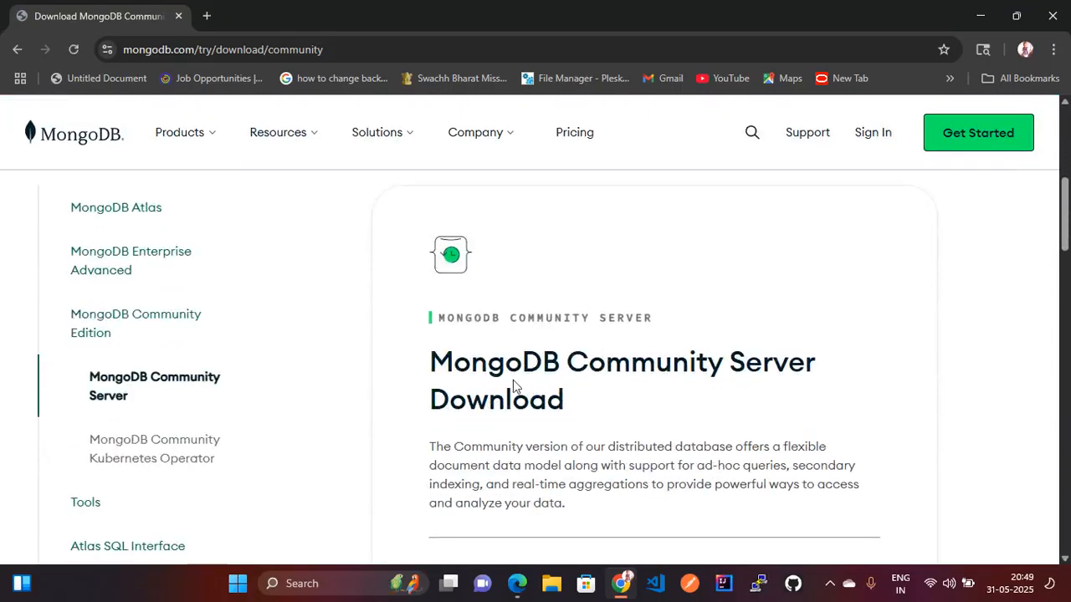
Download MongoDB Community Server 8.0.9 for Windows x64 as an msi package and check the download's progress
scroll(432, 348, "up", 4)
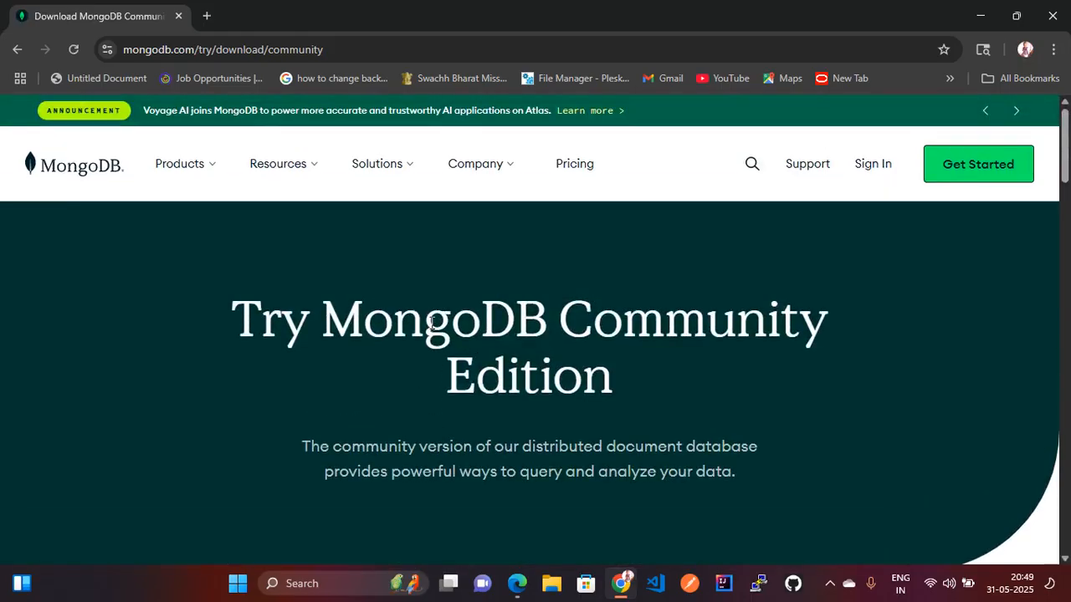
scroll(433, 334, "down", 5)
scroll(433, 326, "down", 5)
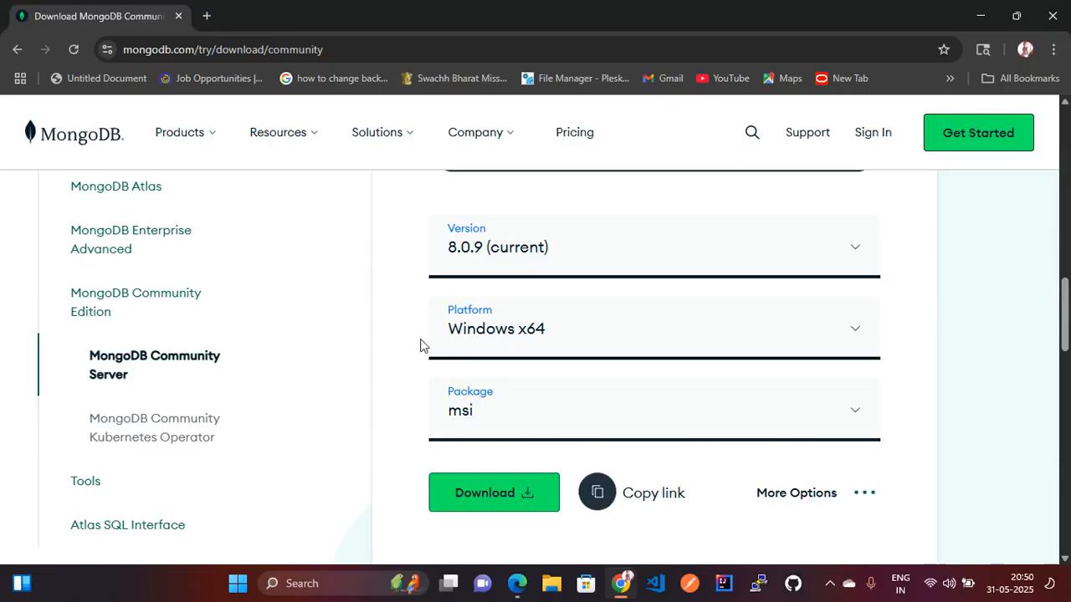
scroll(480, 306, "up", 1)
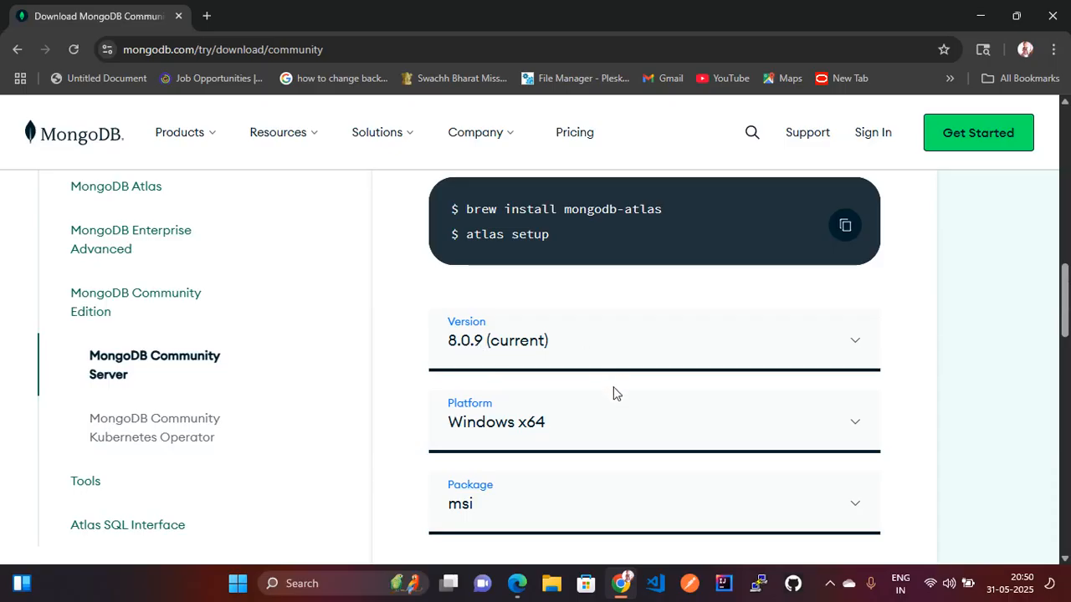
scroll(613, 388, "down", 1)
scroll(613, 388, "down", 1)
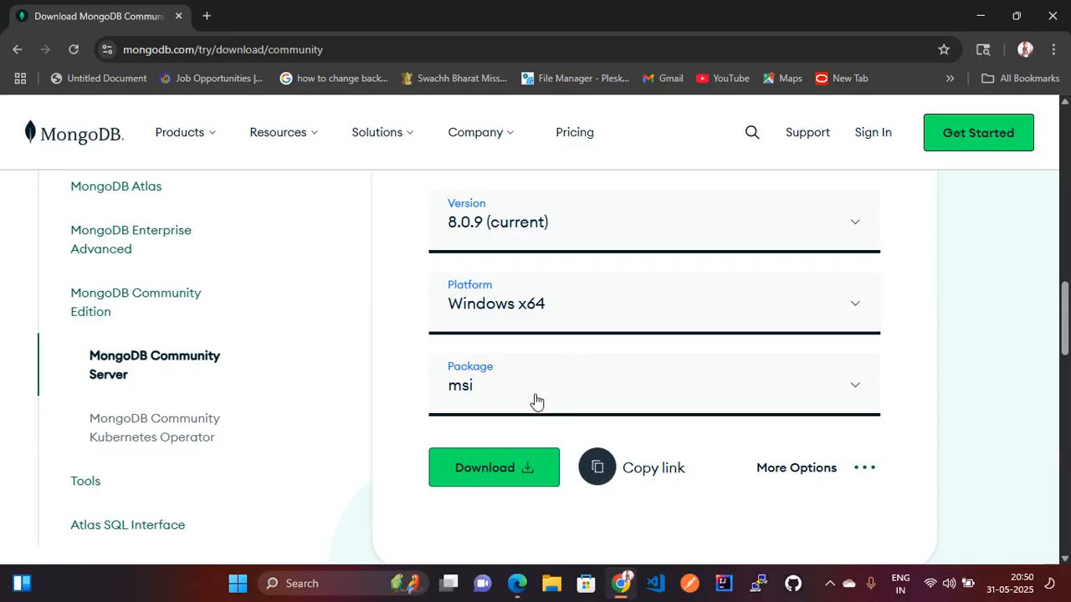
left_click(787, 391)
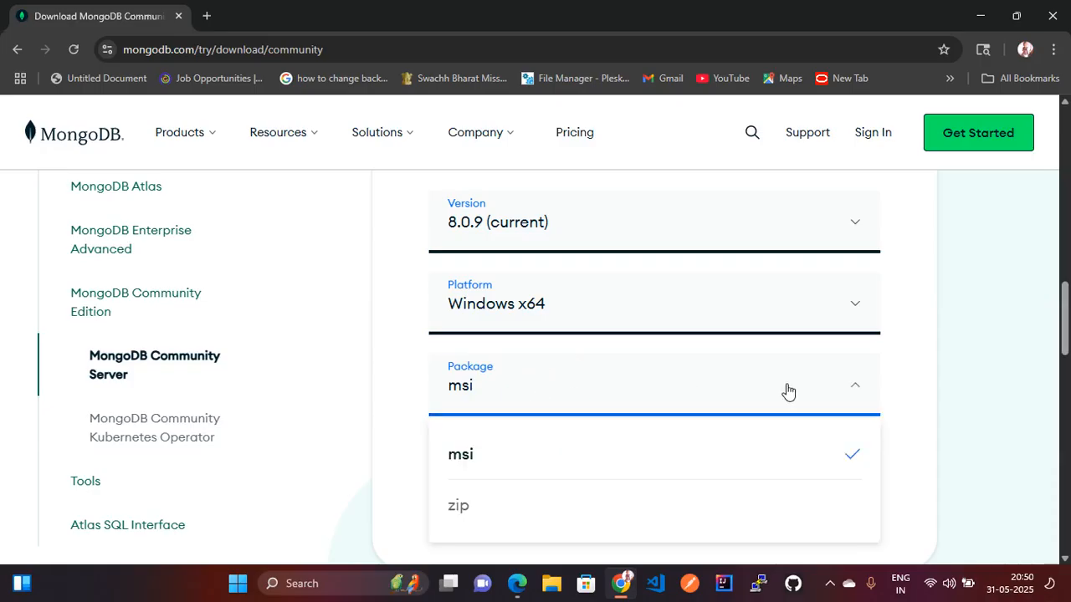
left_click(671, 400)
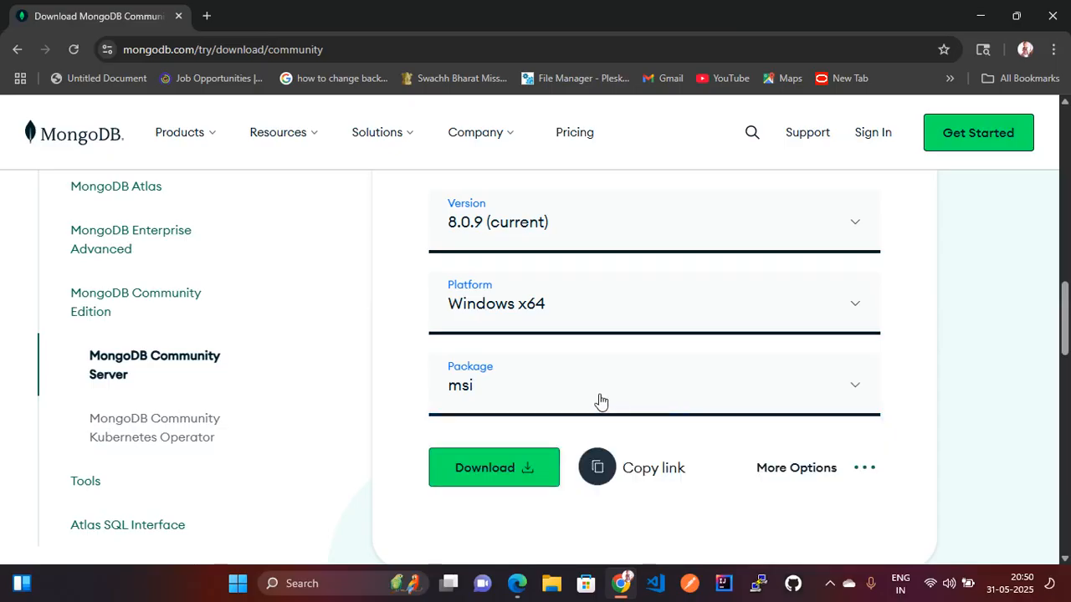
scroll(600, 401, "down", 1)
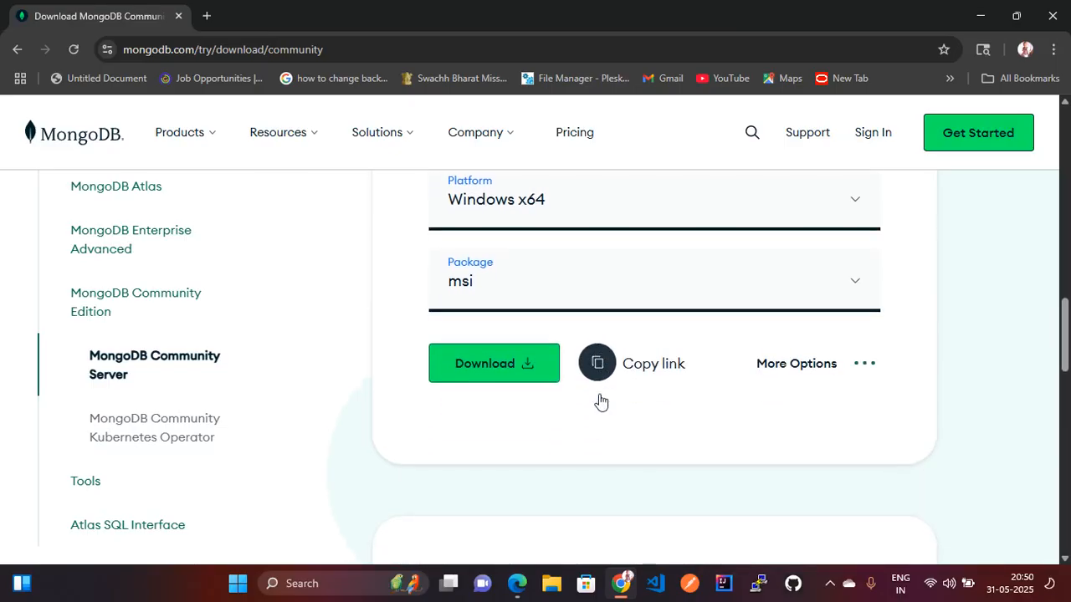
left_click(507, 373)
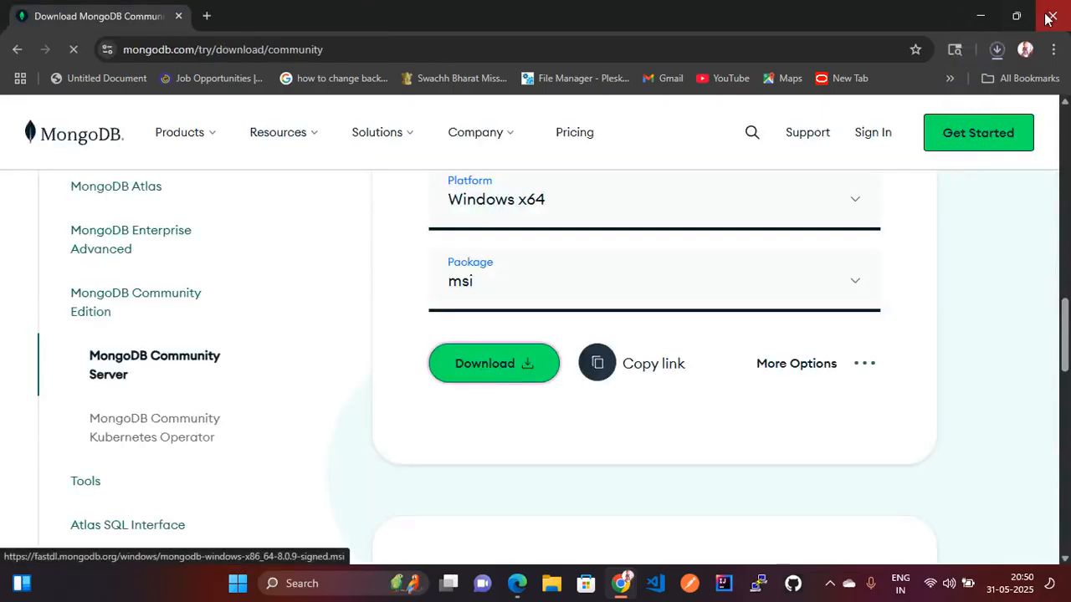
left_click(995, 51)
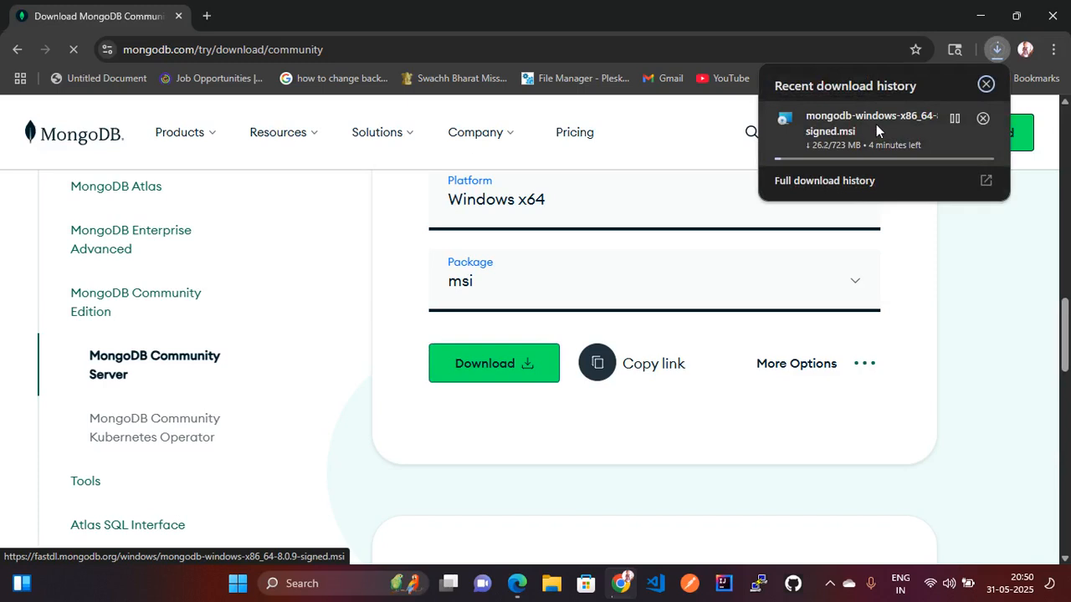
left_click(830, 582)
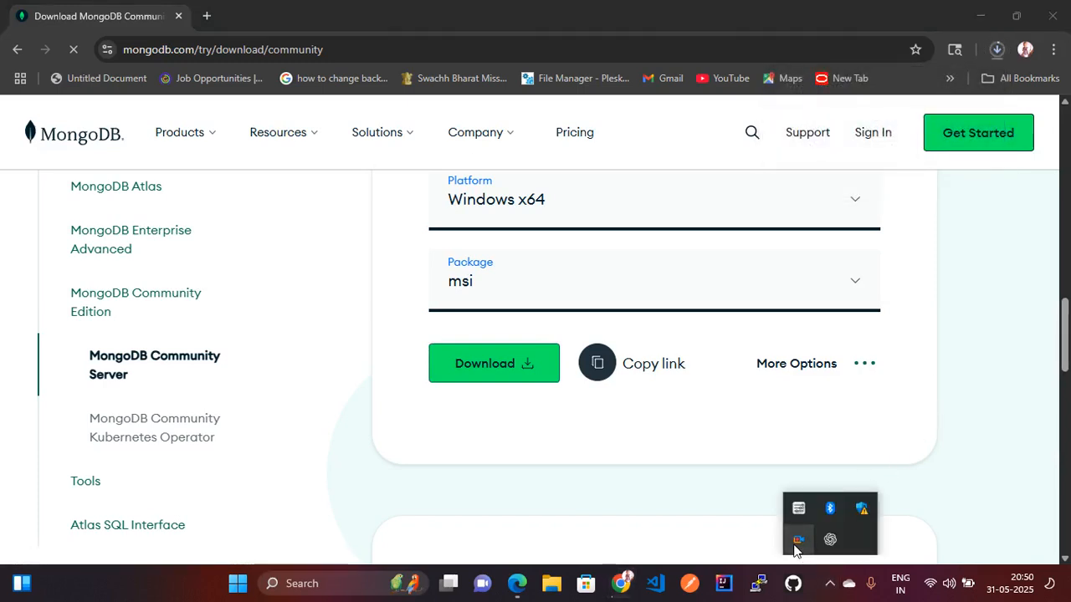
right_click(795, 548)
left_click(757, 519)
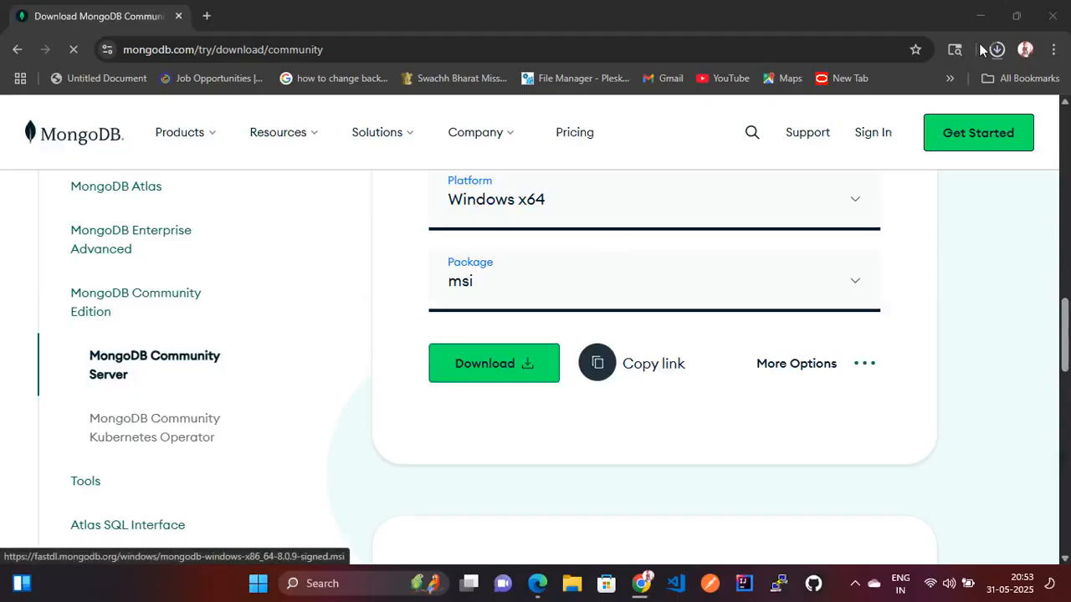
Check the download history, then launch the mongodb-windows-x86_64-8.0.9-signed installer from the Downloads folder in File Explorer
left_click(996, 49)
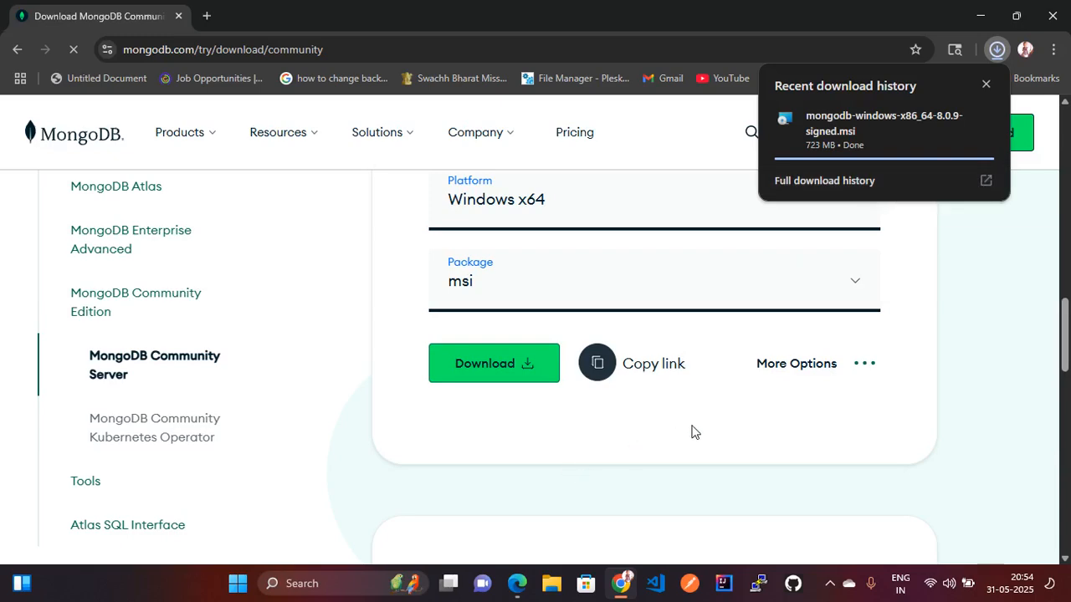
left_click(983, 175)
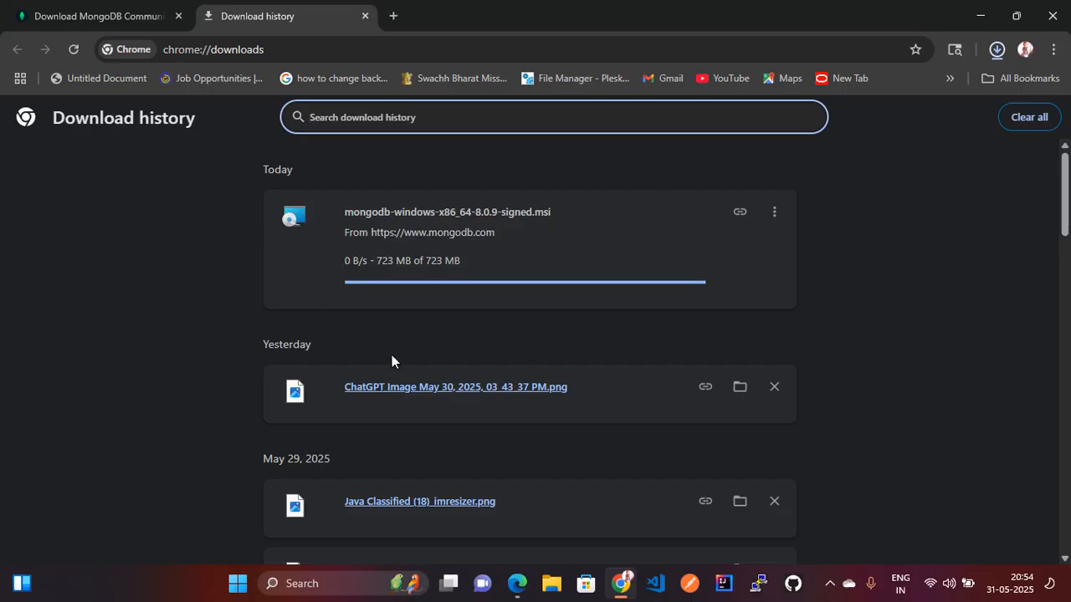
left_click(548, 586)
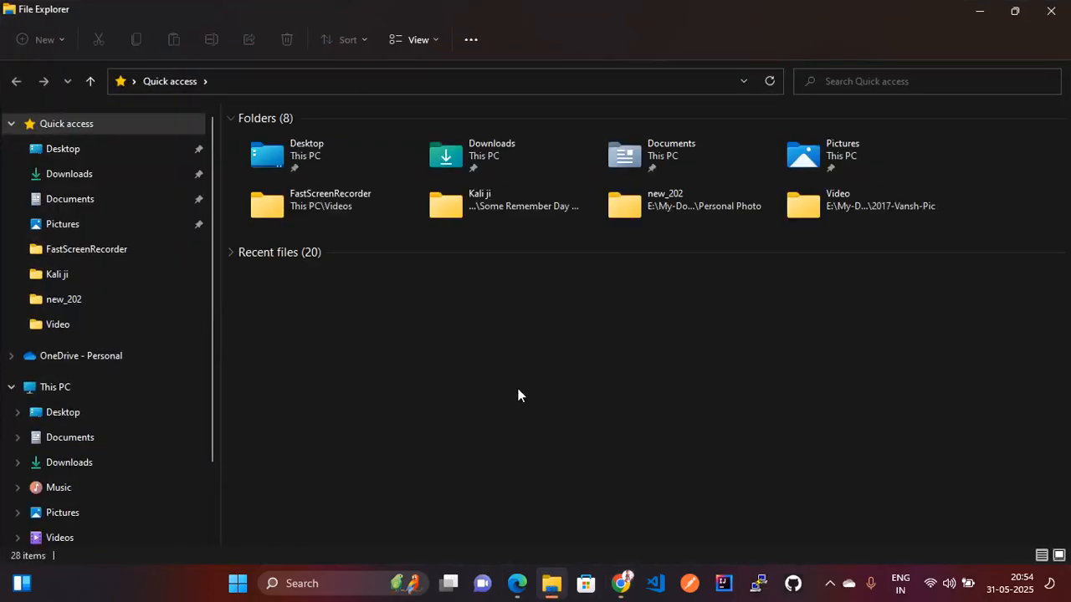
left_click(78, 174)
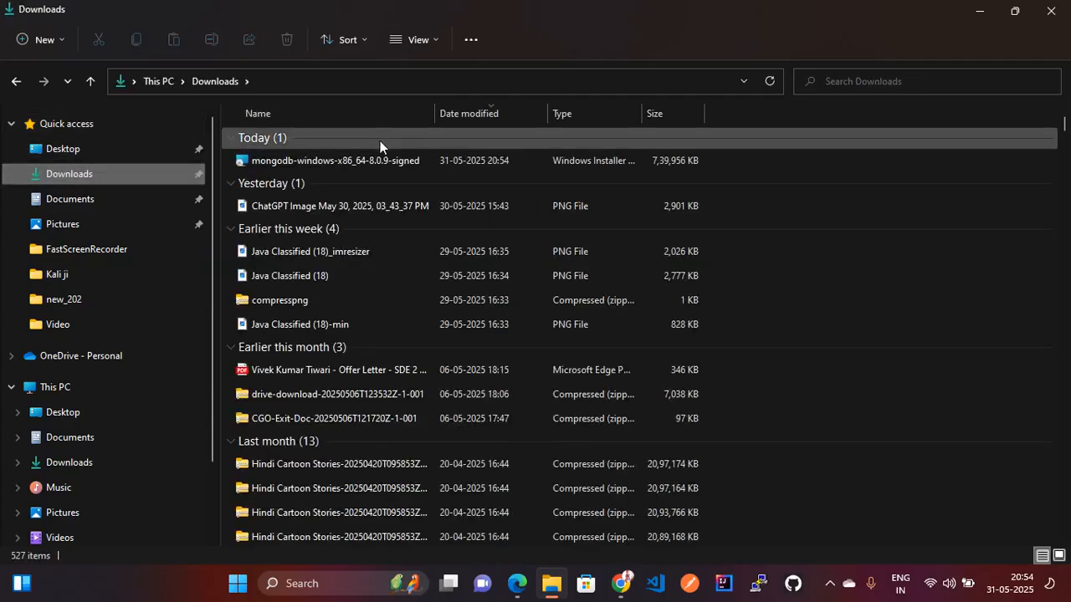
left_click(296, 159)
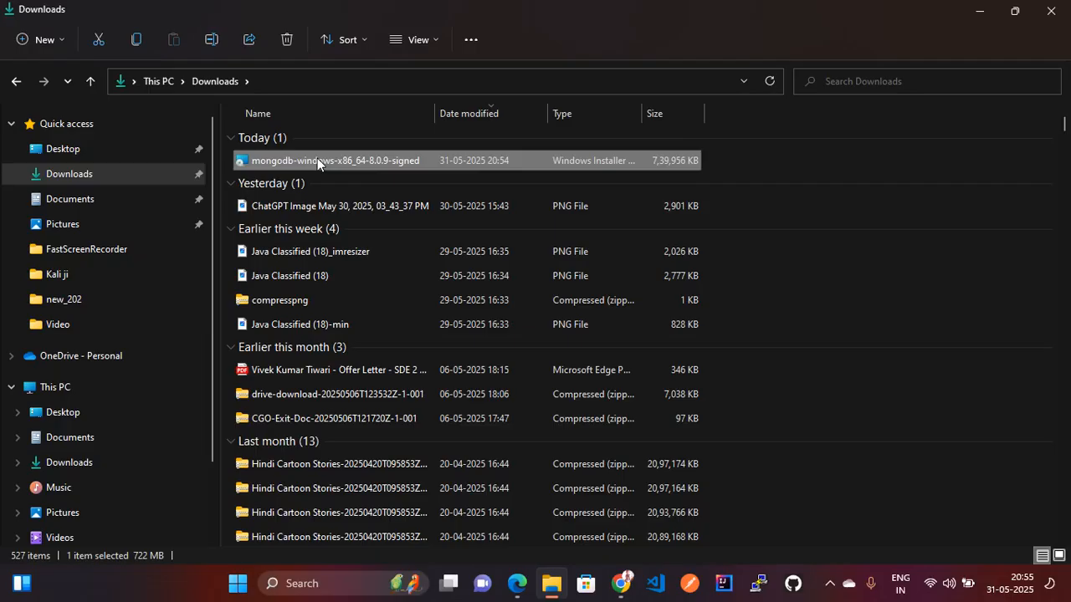
double_click(317, 159)
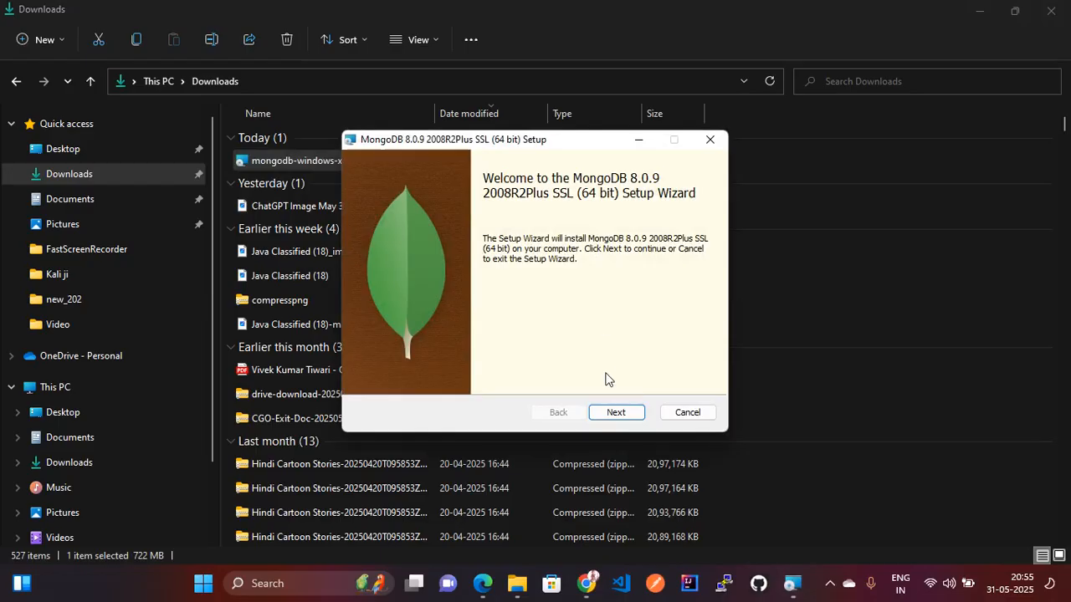
Accept the license agreement in the MongoDB setup wizard and choose the Complete setup type
left_click(617, 414)
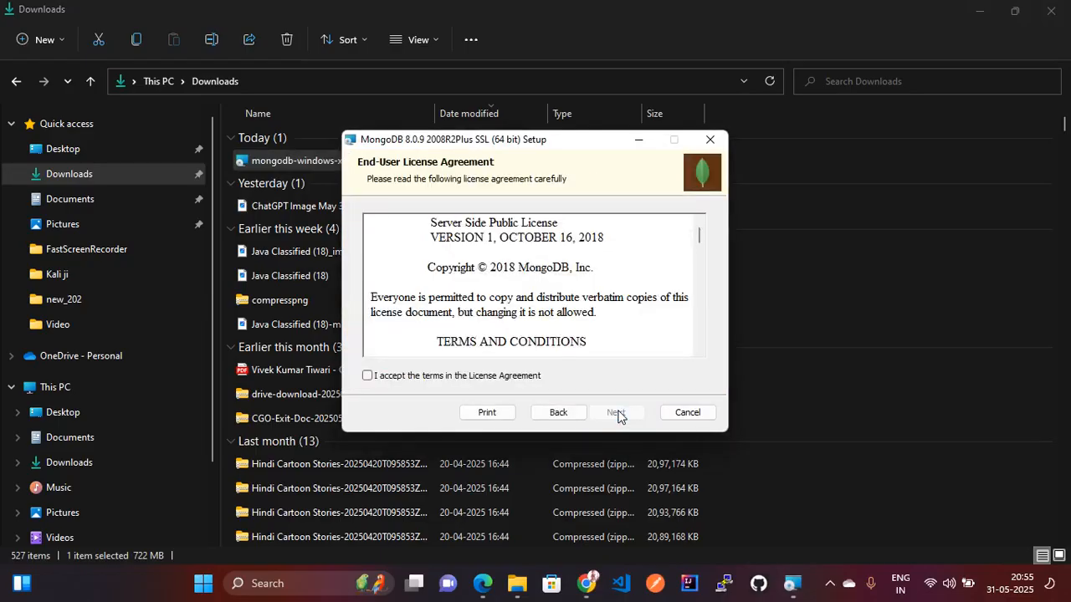
left_click(1053, 9)
left_click(1052, 8)
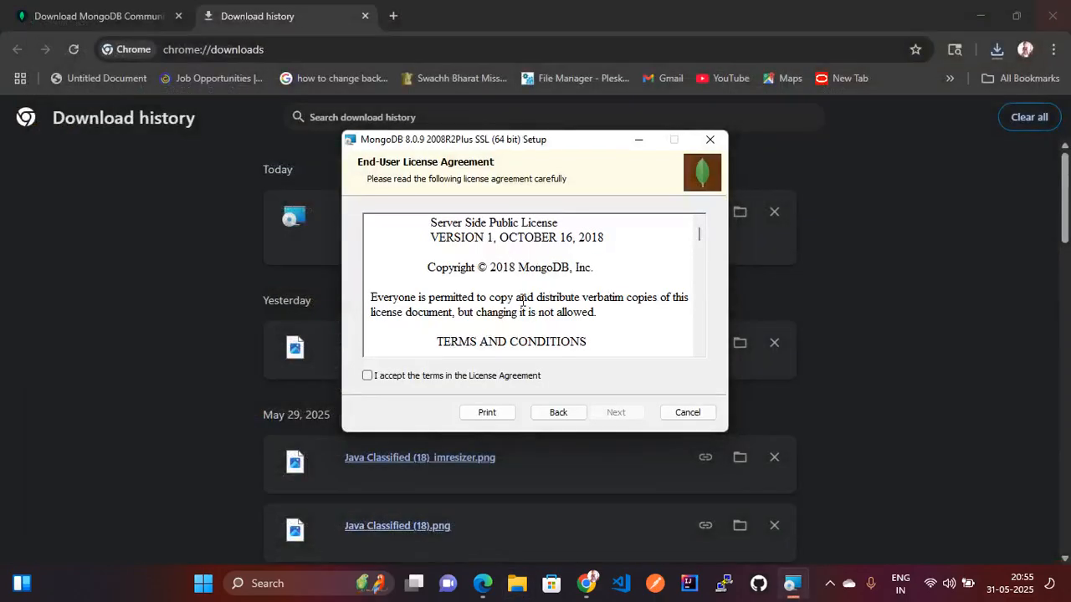
left_click(368, 376)
left_click(606, 419)
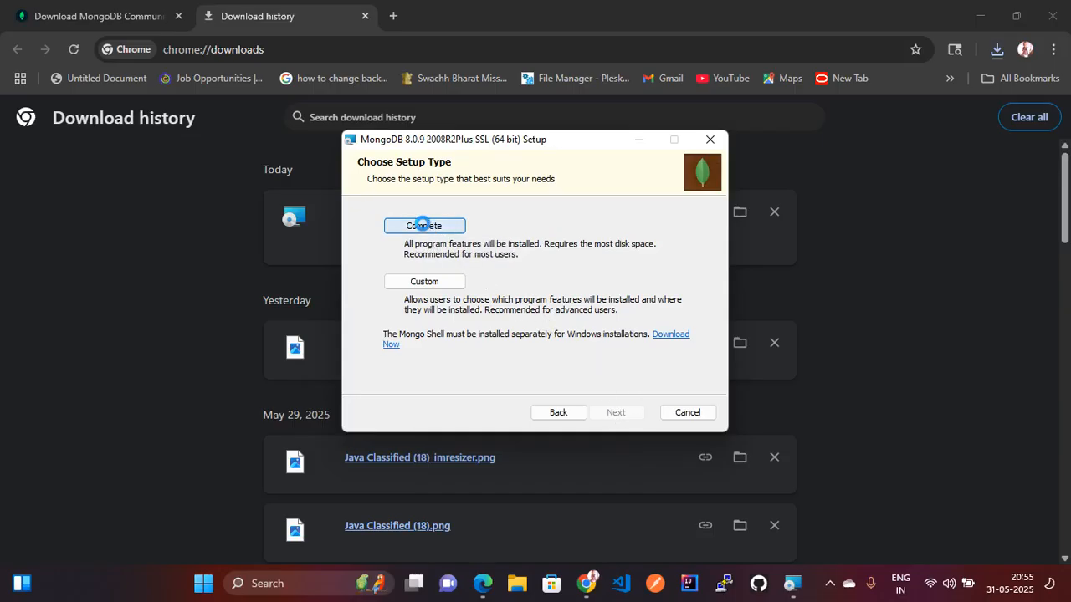
left_click(448, 227)
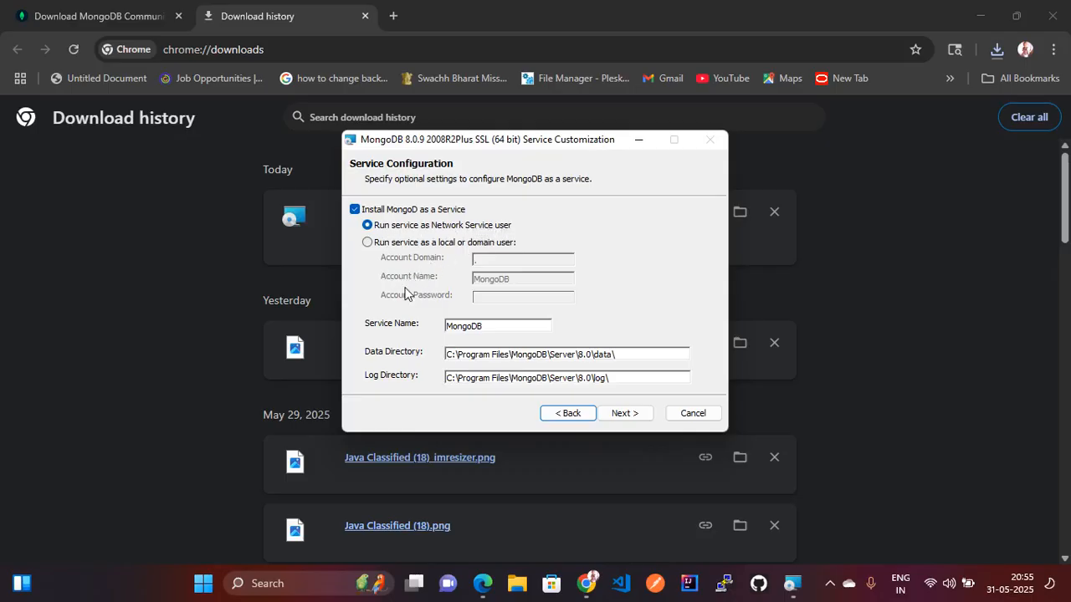
Accept the default Network Service configuration, keep MongoDB Compass included, and start the installation
left_click(625, 413)
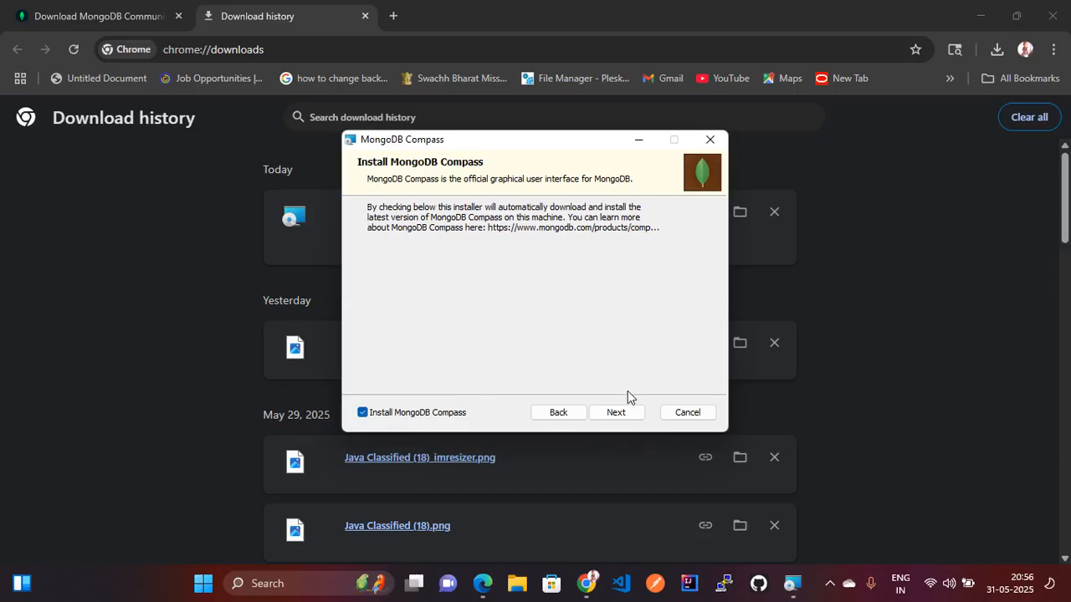
left_click(617, 412)
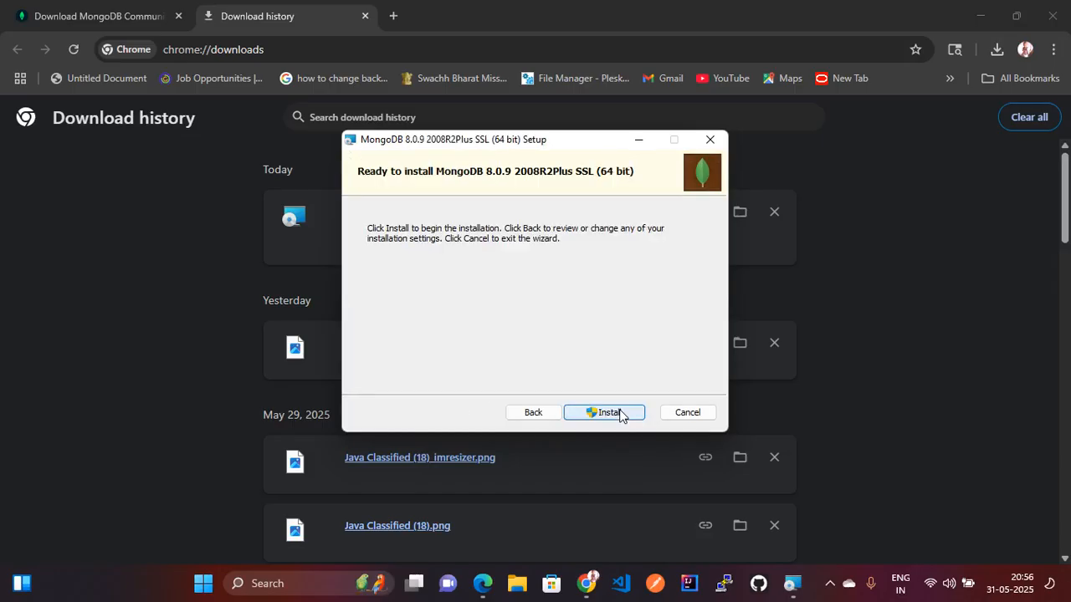
left_click(619, 412)
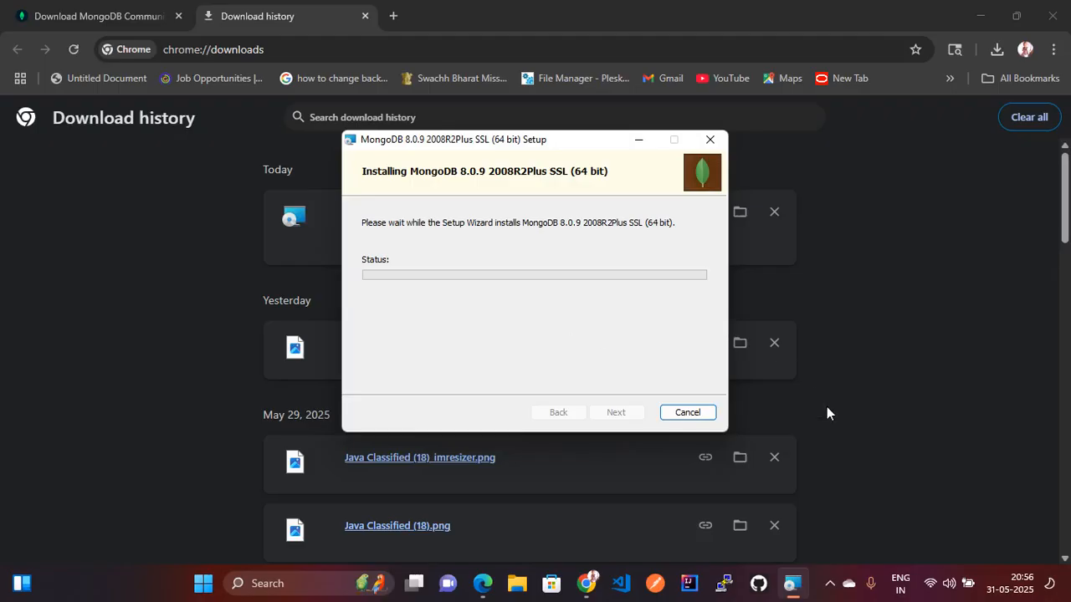
left_click(831, 582)
right_click(798, 539)
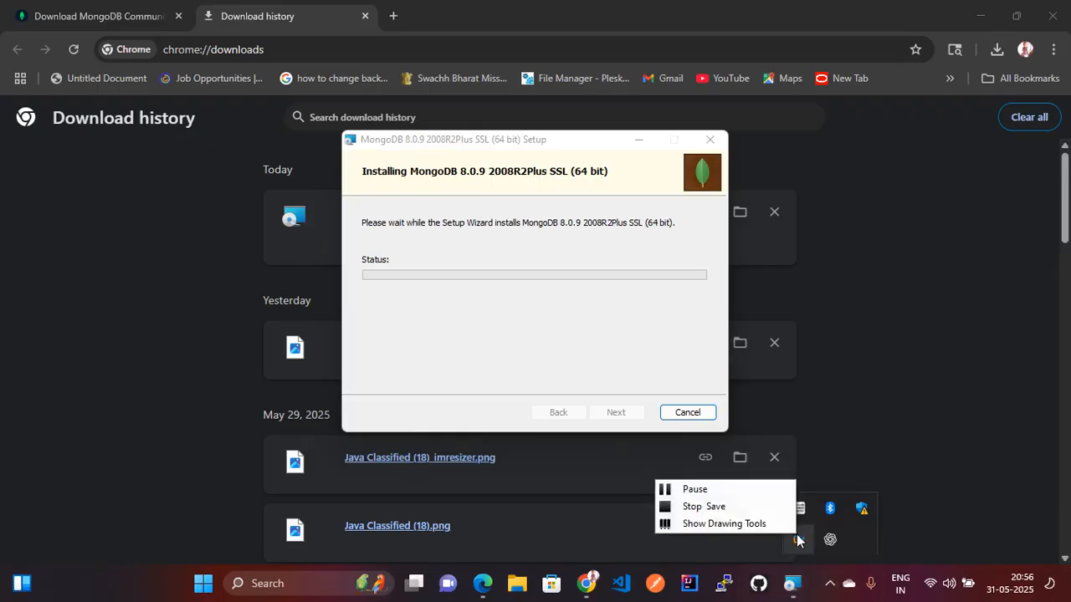
left_click(694, 490)
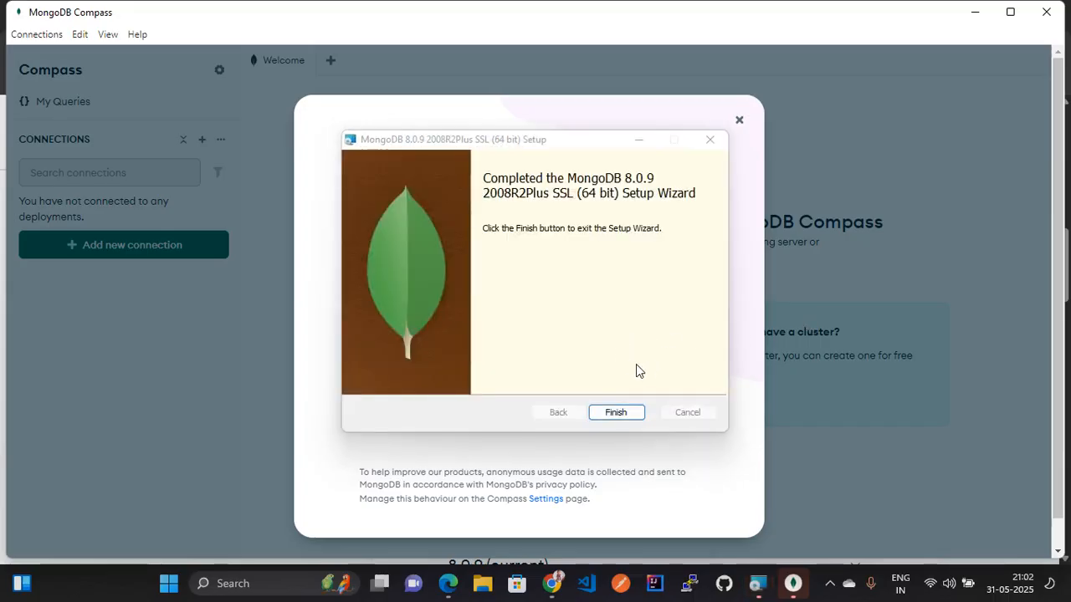
Finish the MongoDB setup wizard and get past the MongoDB Compass welcome dialog
left_click(619, 413)
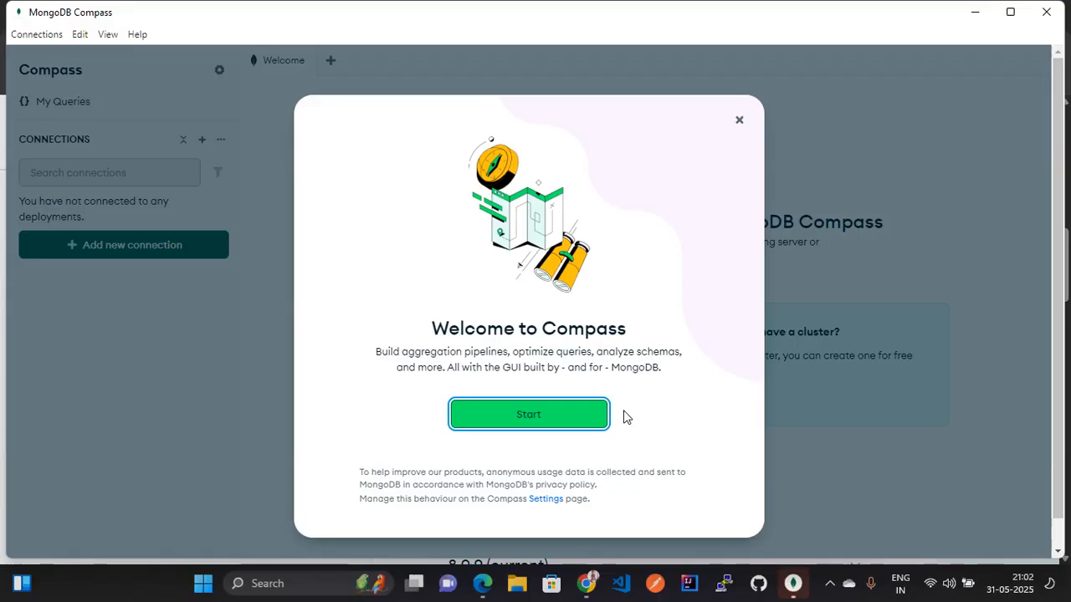
left_click(528, 415)
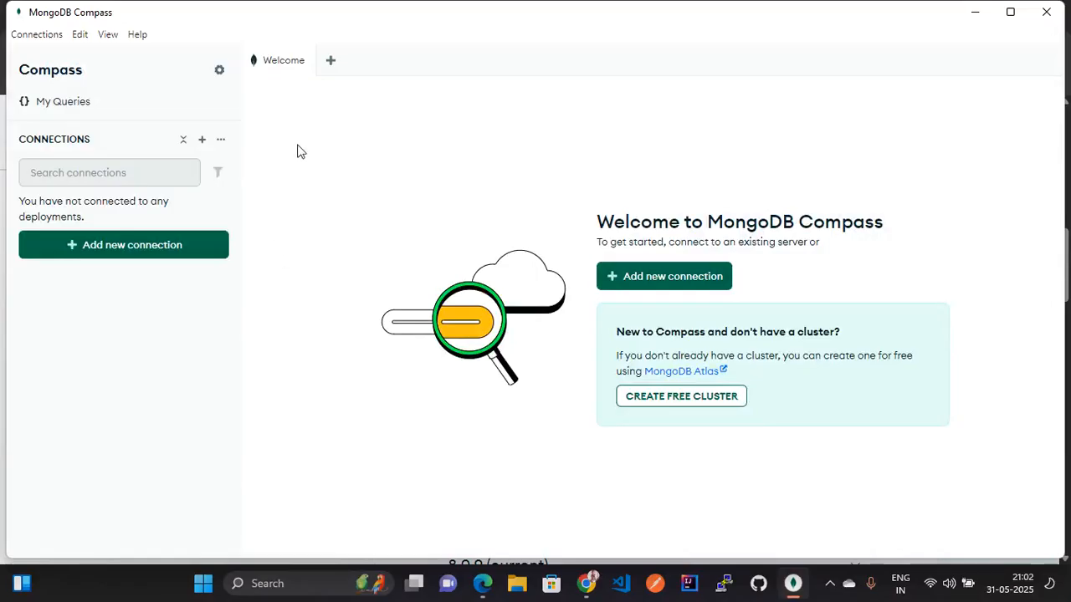
Create a new connection with the URI mongodb://localhost:27017, then save it and connect to the local server
left_click(47, 38)
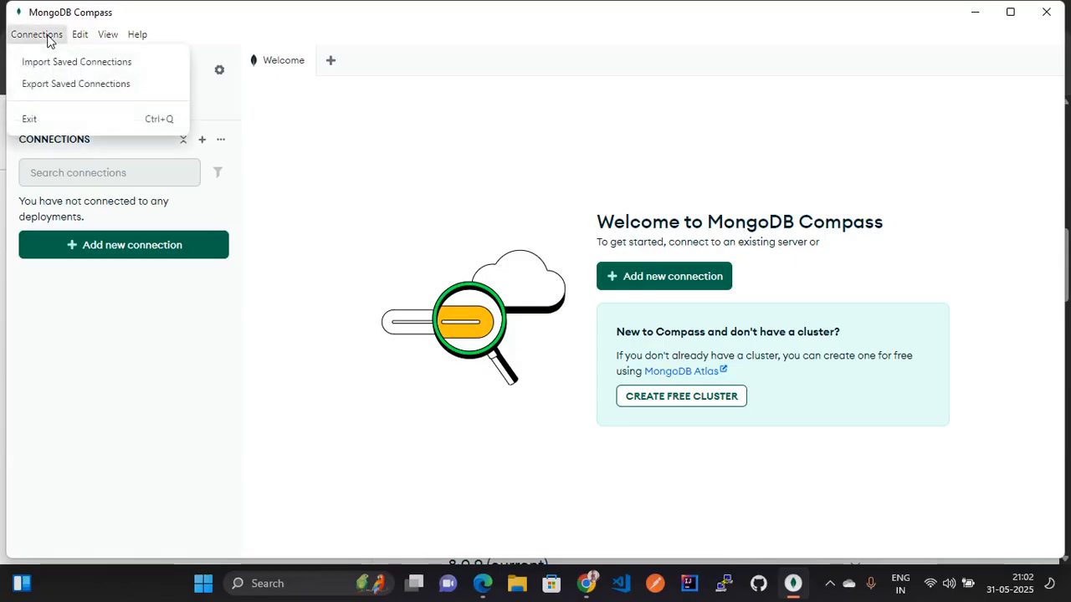
left_click(287, 125)
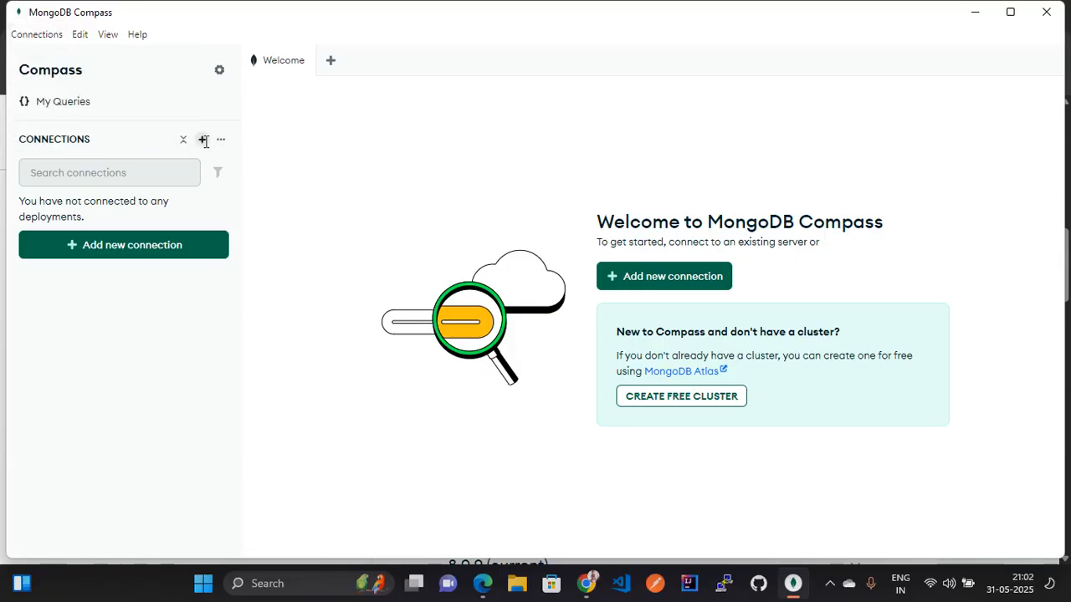
left_click(203, 141)
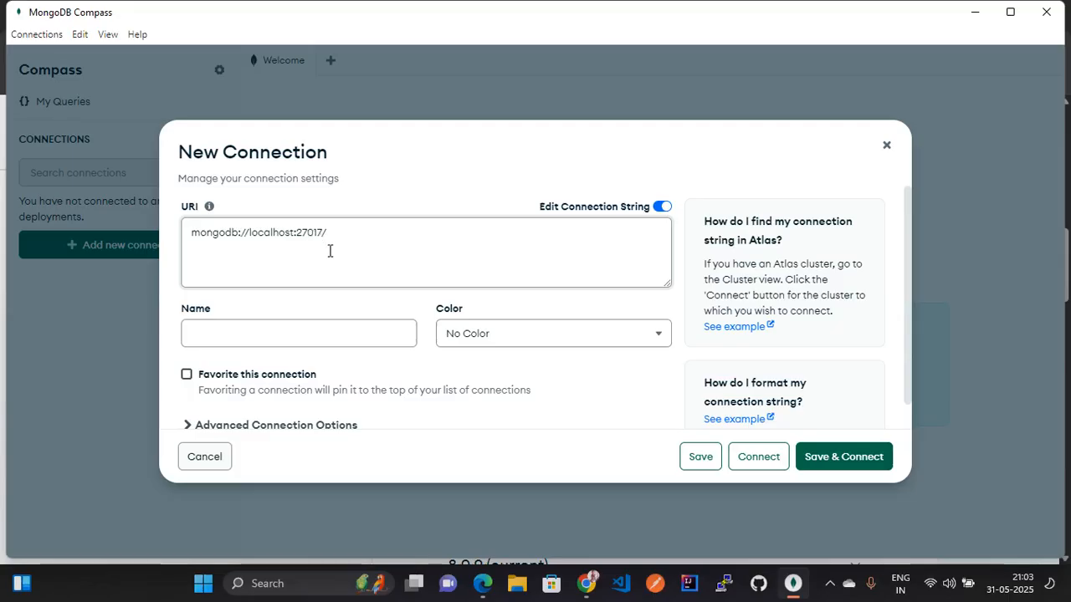
left_click(310, 236)
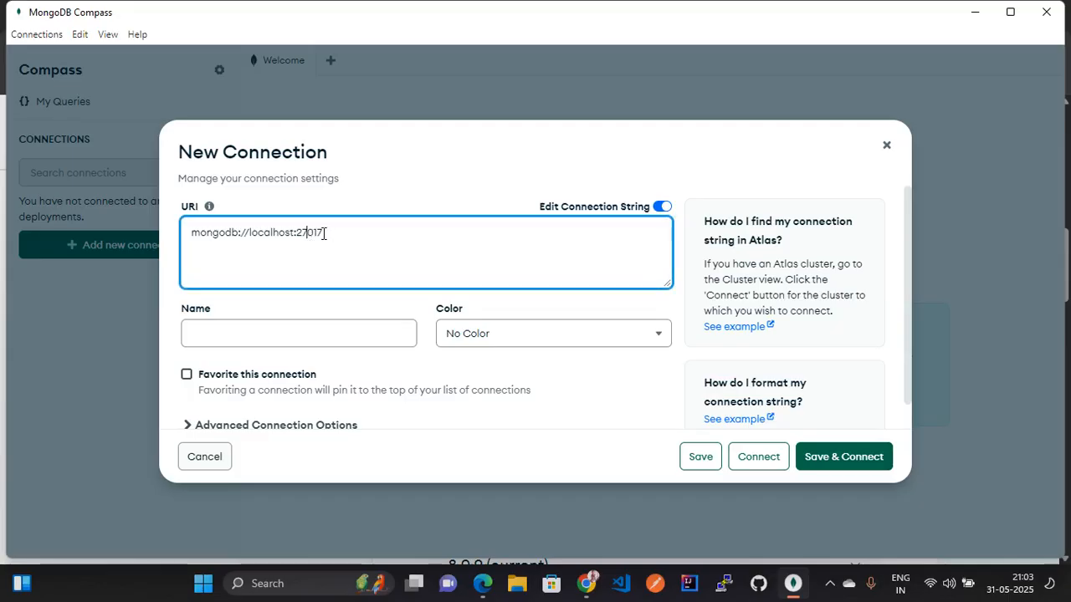
double_click(279, 239)
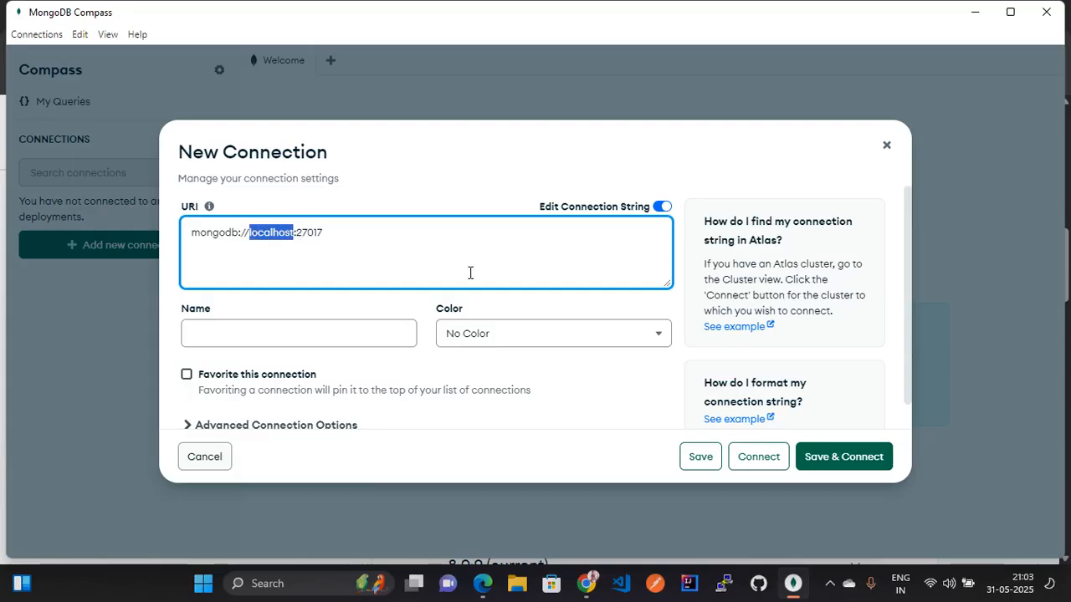
left_click(843, 457)
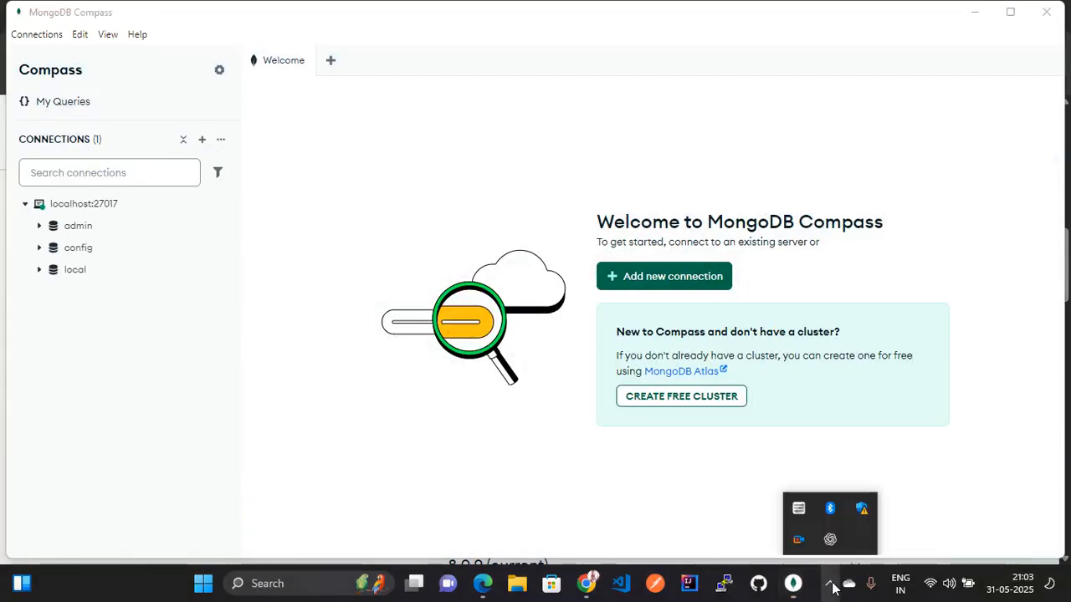
right_click(789, 546)
left_click(701, 503)
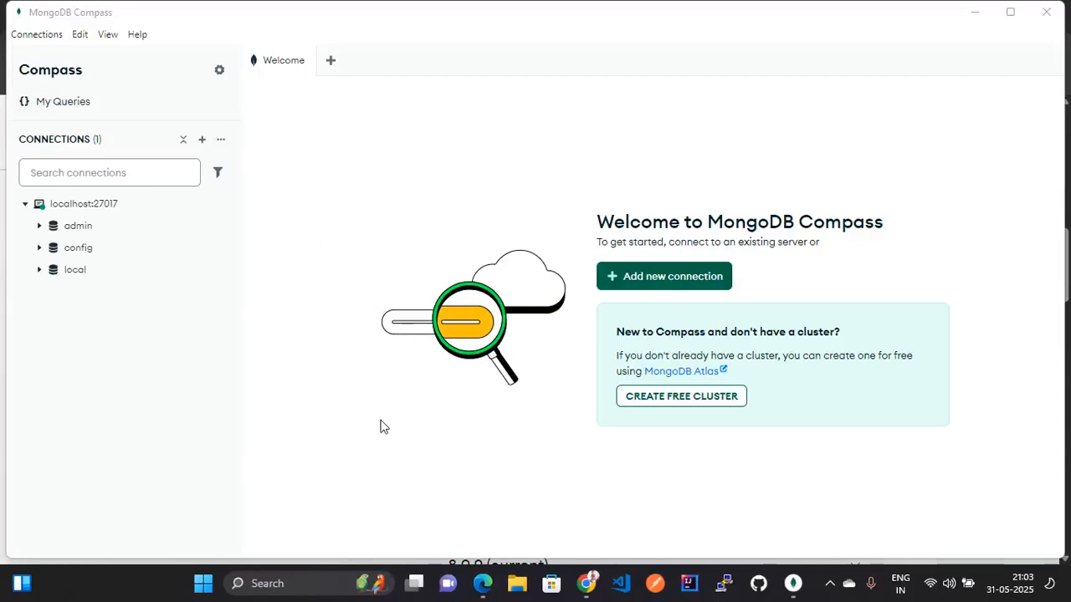
Expand and open the admin, config and local databases of the localhost:27017 connection to examine their collections
left_click(40, 227)
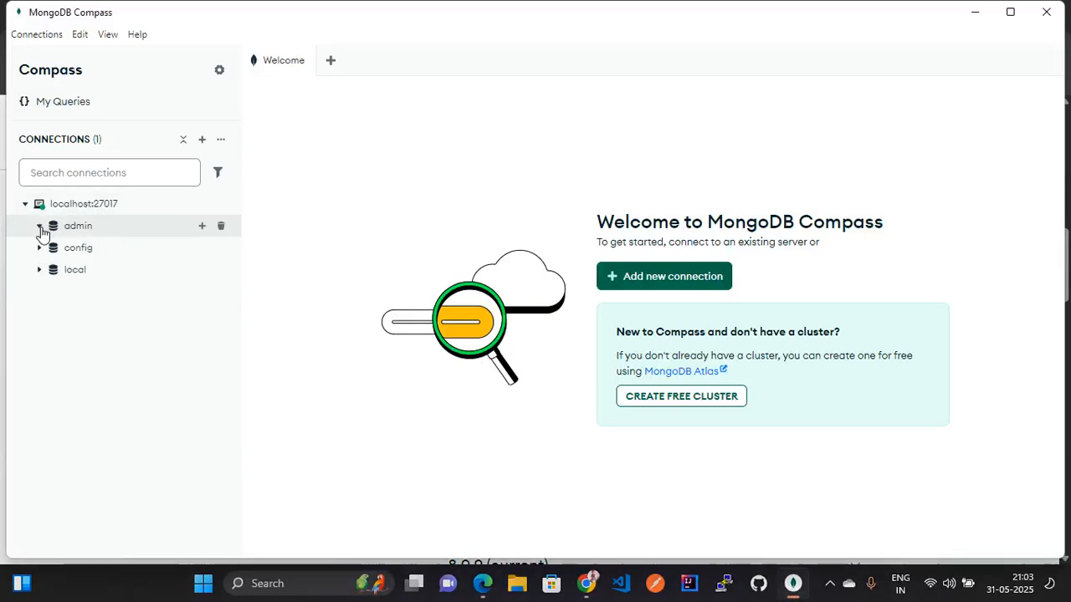
left_click(94, 229)
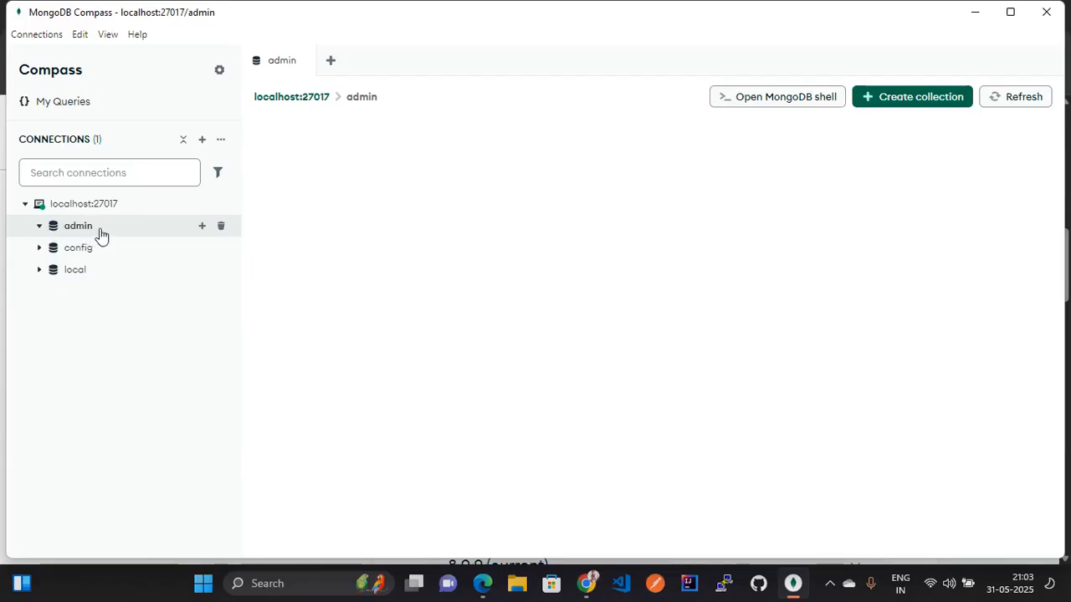
left_click(39, 248)
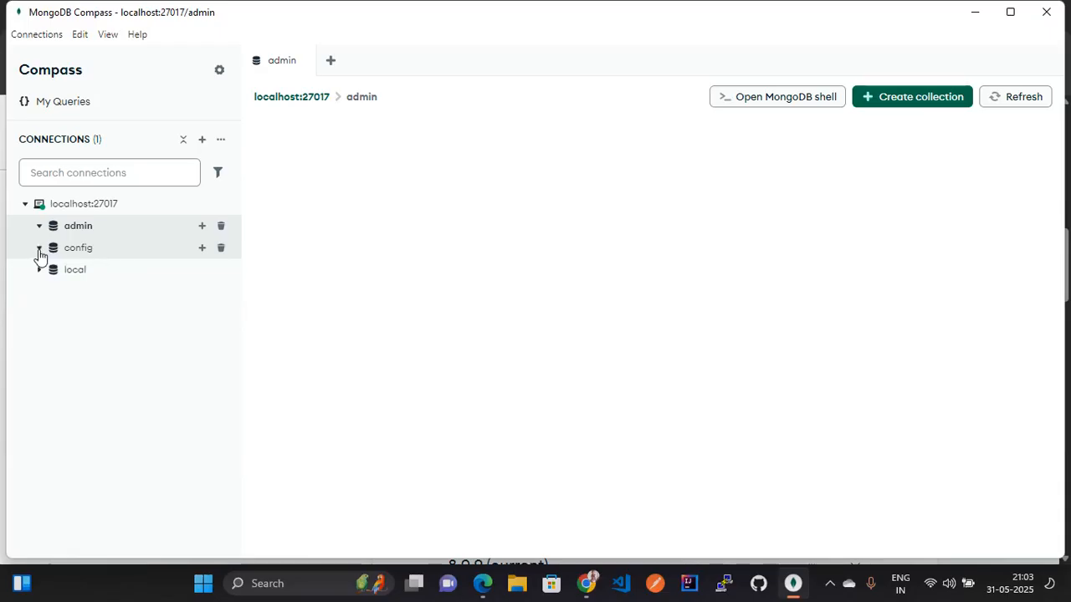
left_click(79, 249)
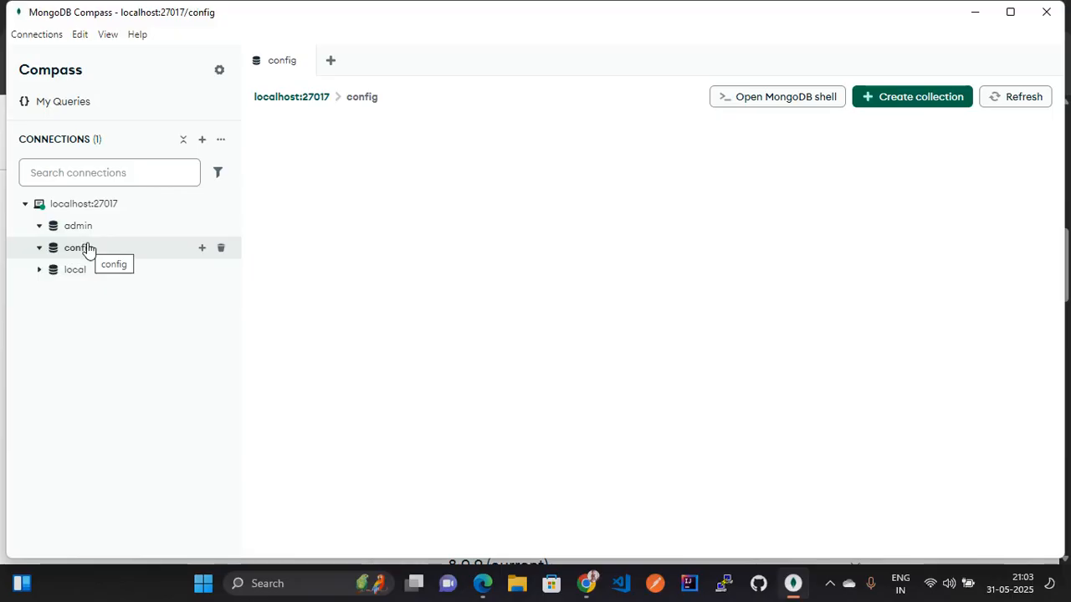
left_click(40, 270)
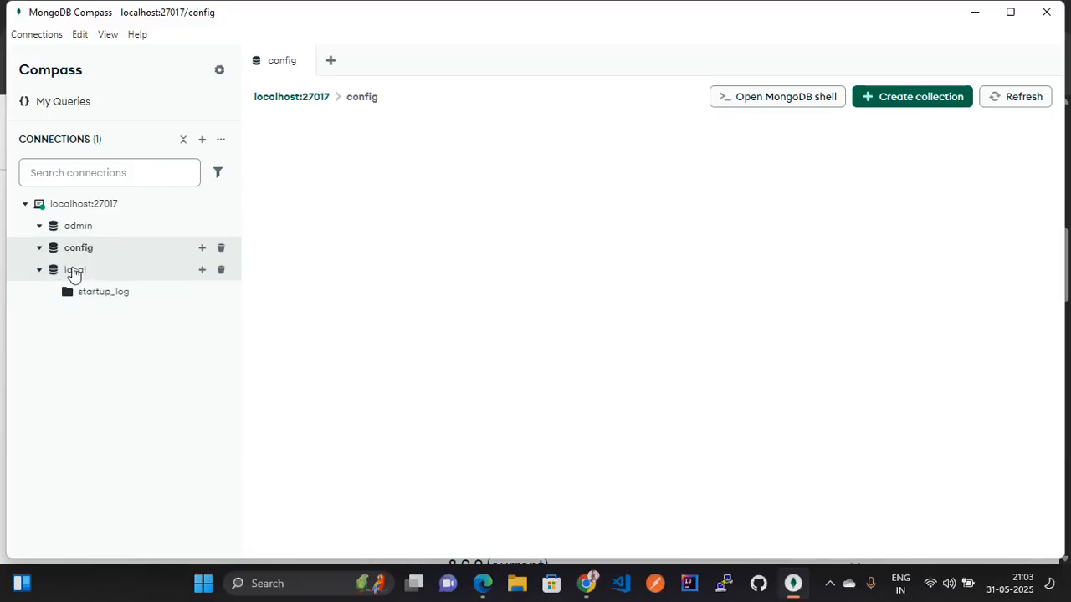
left_click(100, 274)
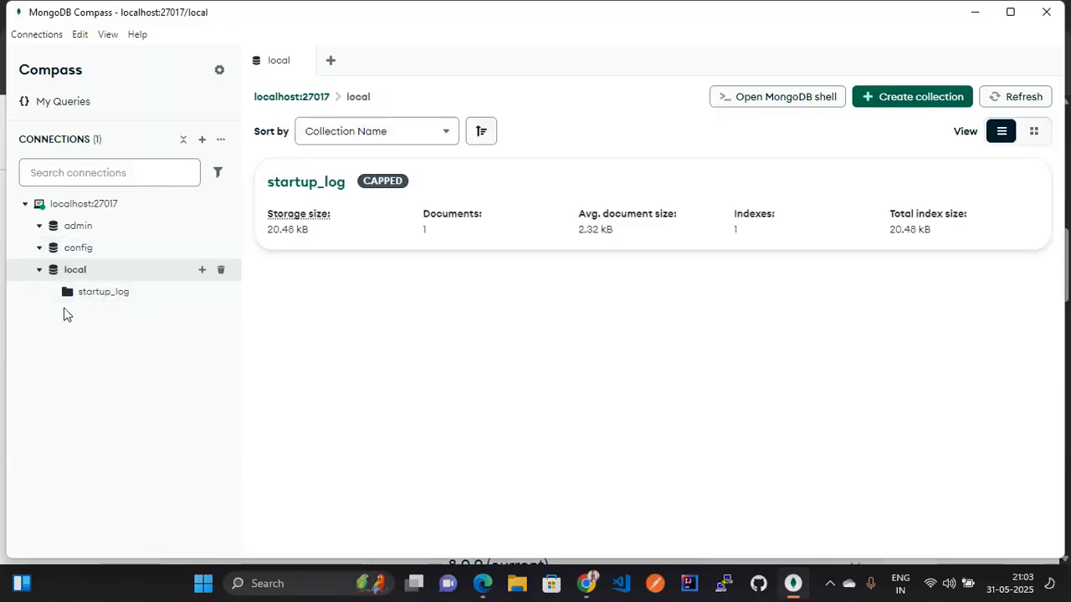
Examine the startup_log document in the local database, including its cmdLine and buildinfo objects, and close the collection
left_click(94, 301)
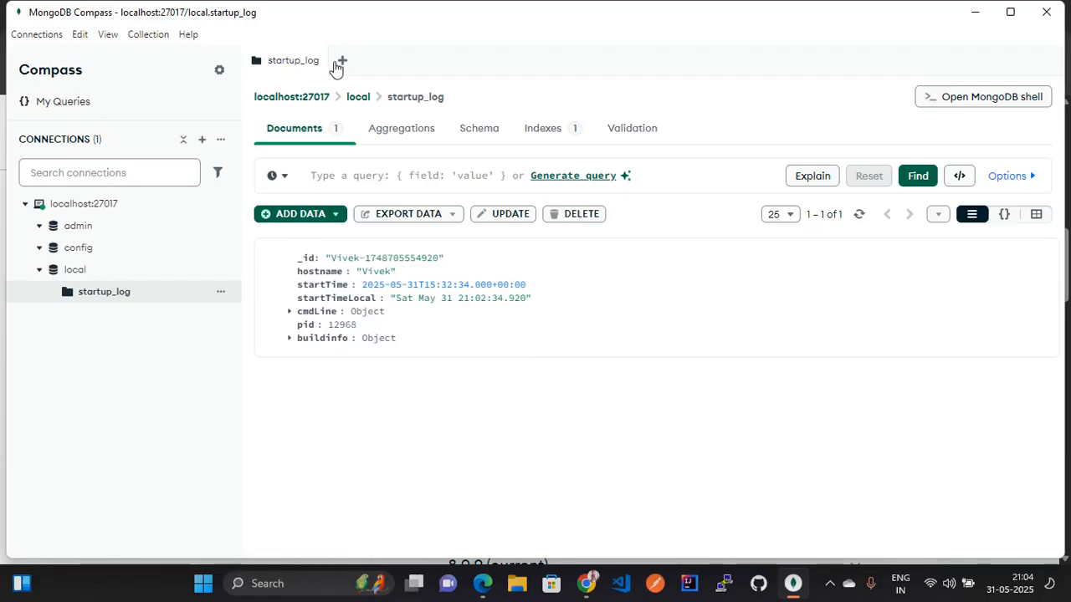
left_click(289, 313)
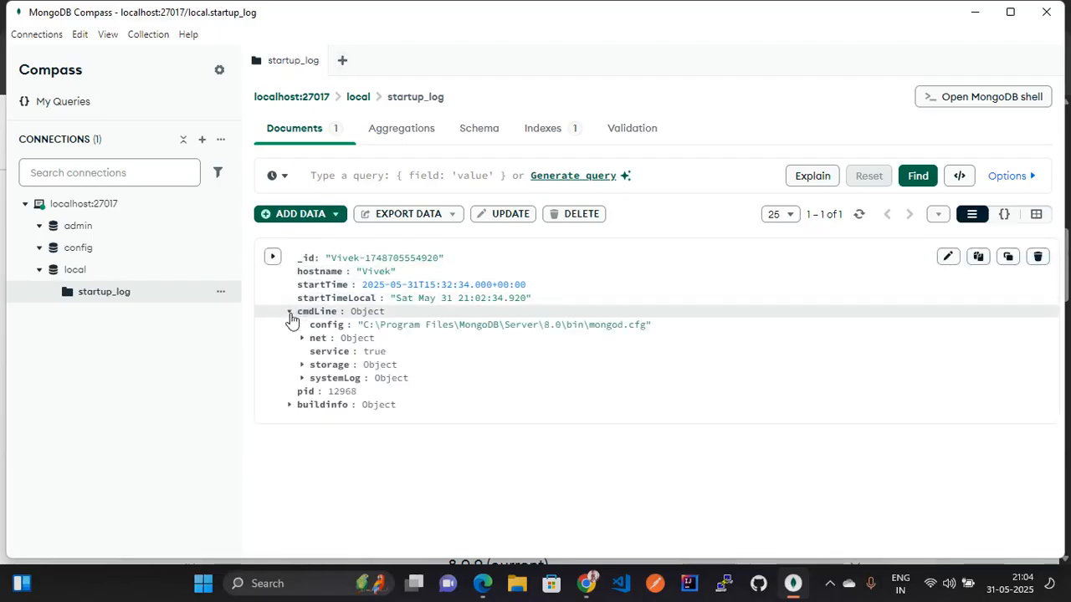
left_click(289, 405)
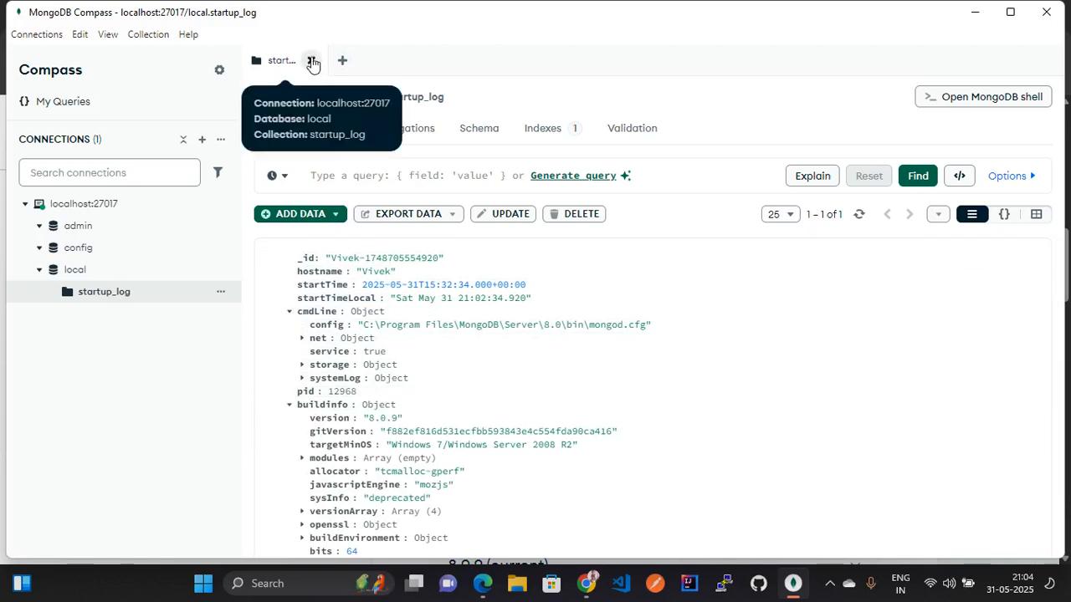
left_click(313, 61)
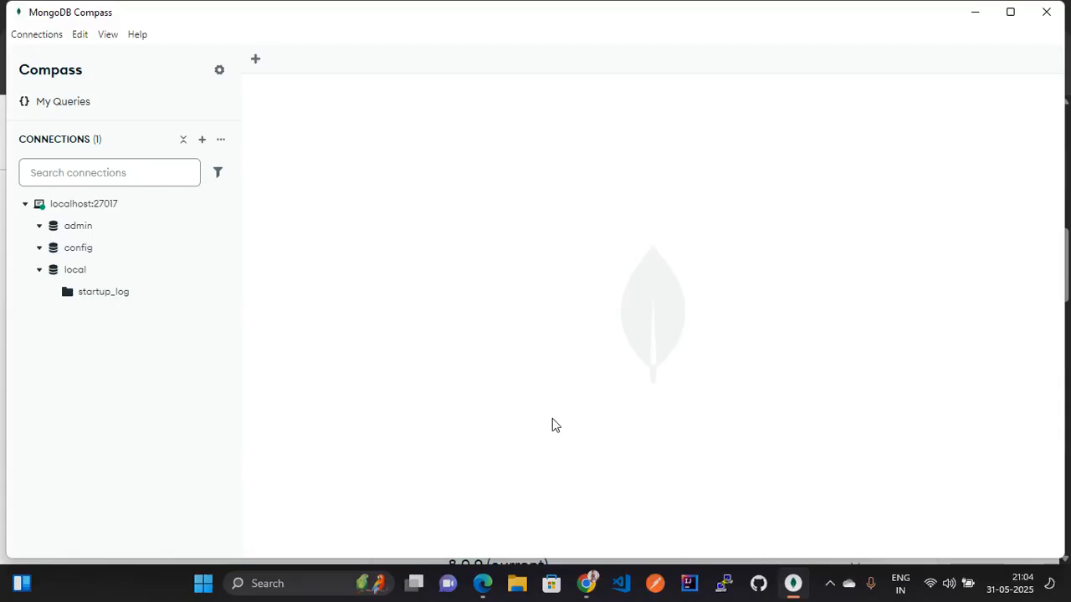
Launch the Windows Command Prompt with cmd and check the MongoDB server version with mongod --version
key("super+r")
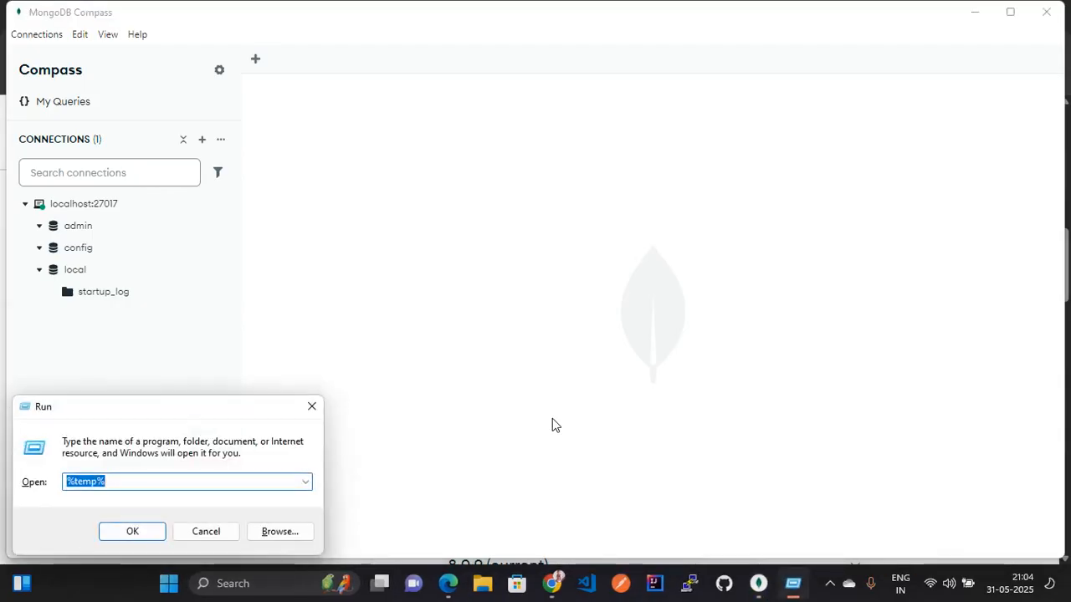
key("BackSpace")
type("cmd")
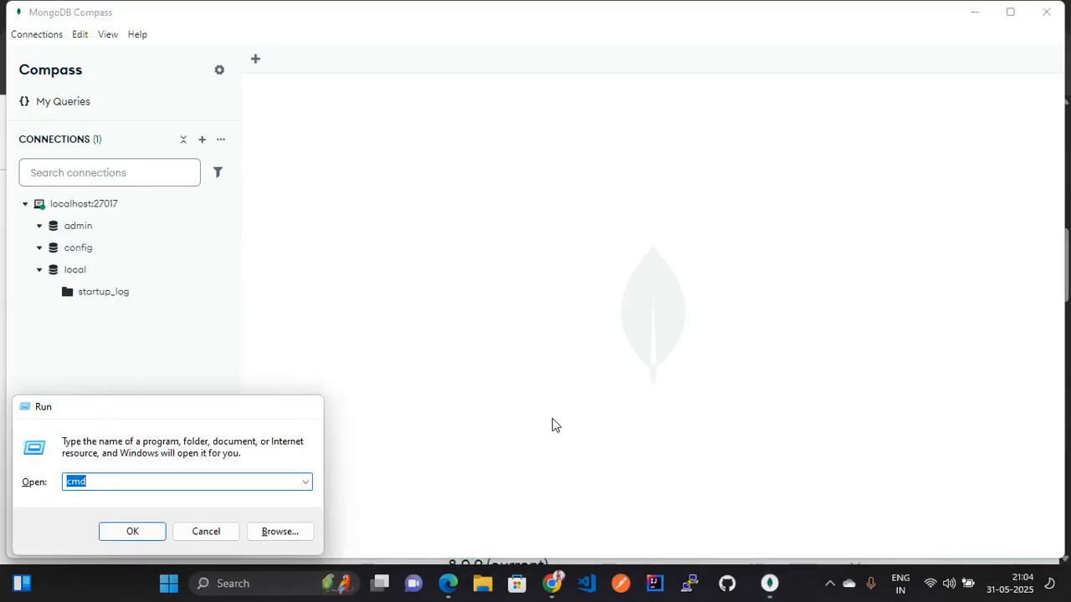
key("Return")
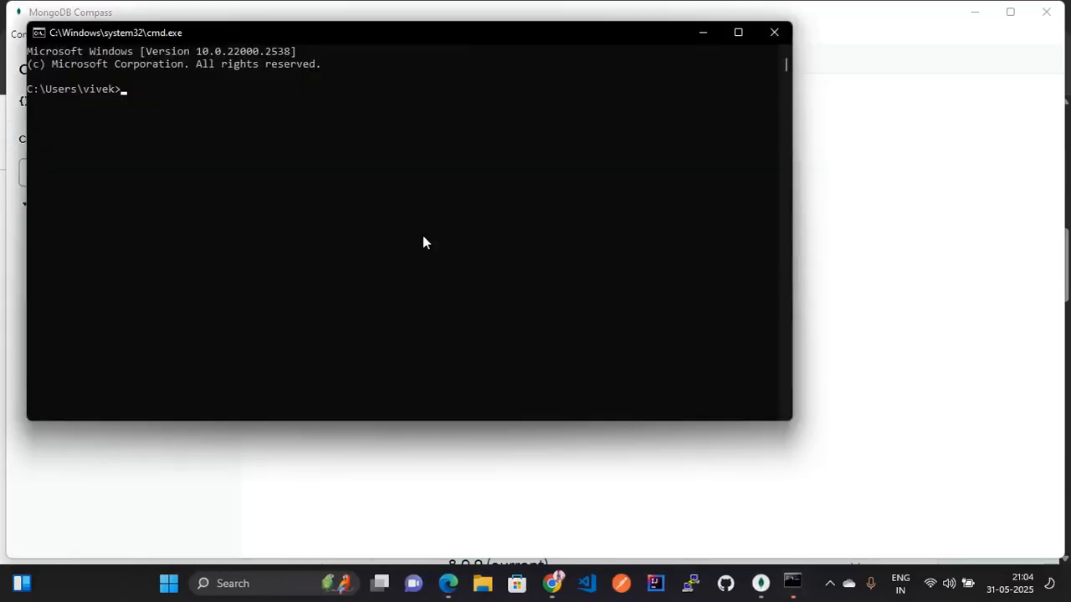
type("mondo")
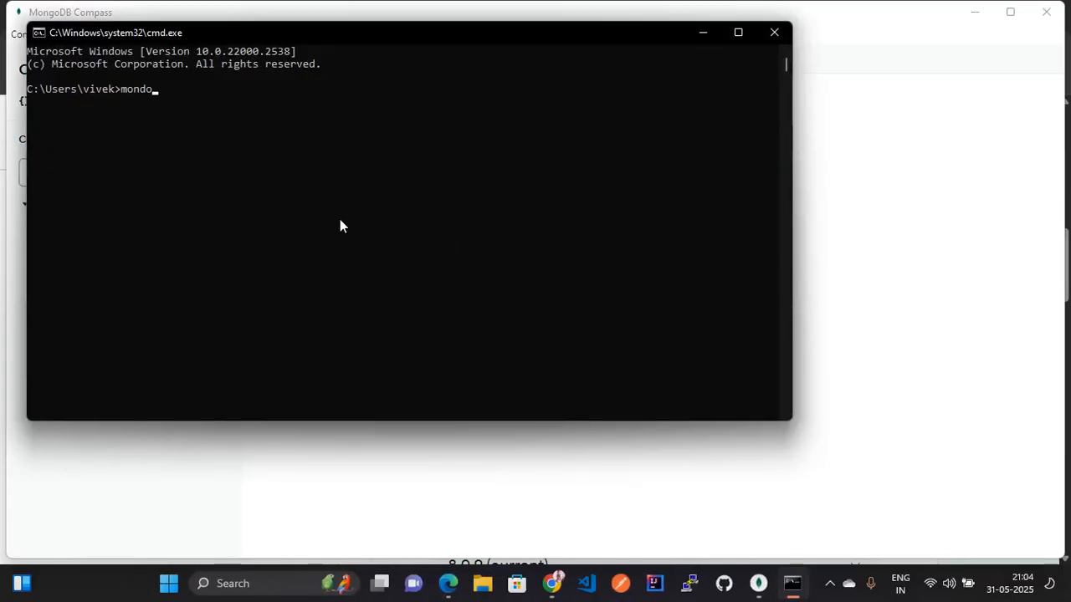
key("BackSpace")
key("BackSpace")
type("god --version")
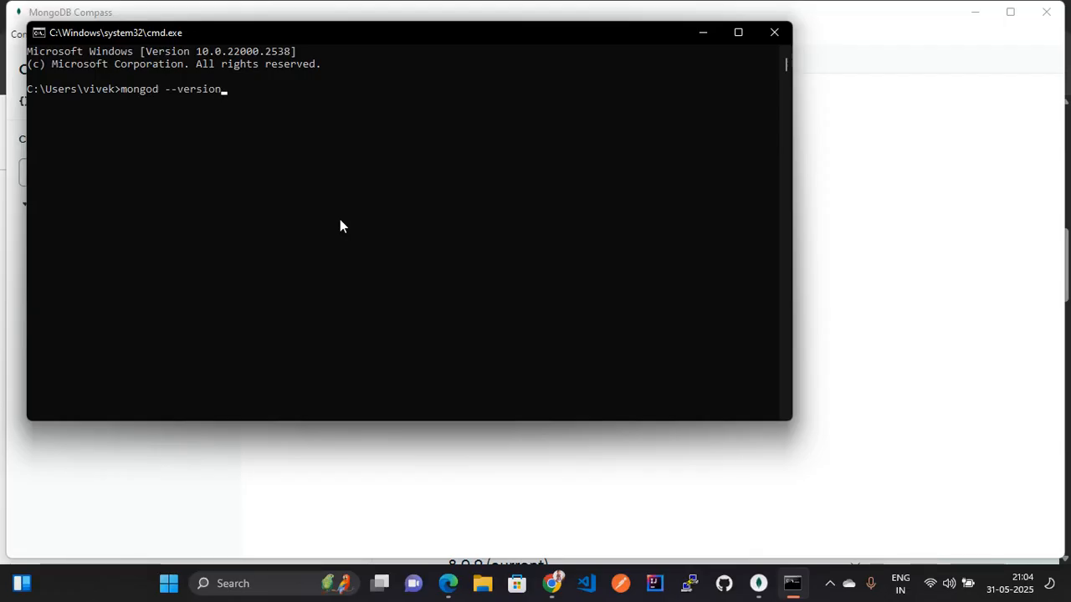
key("Return")
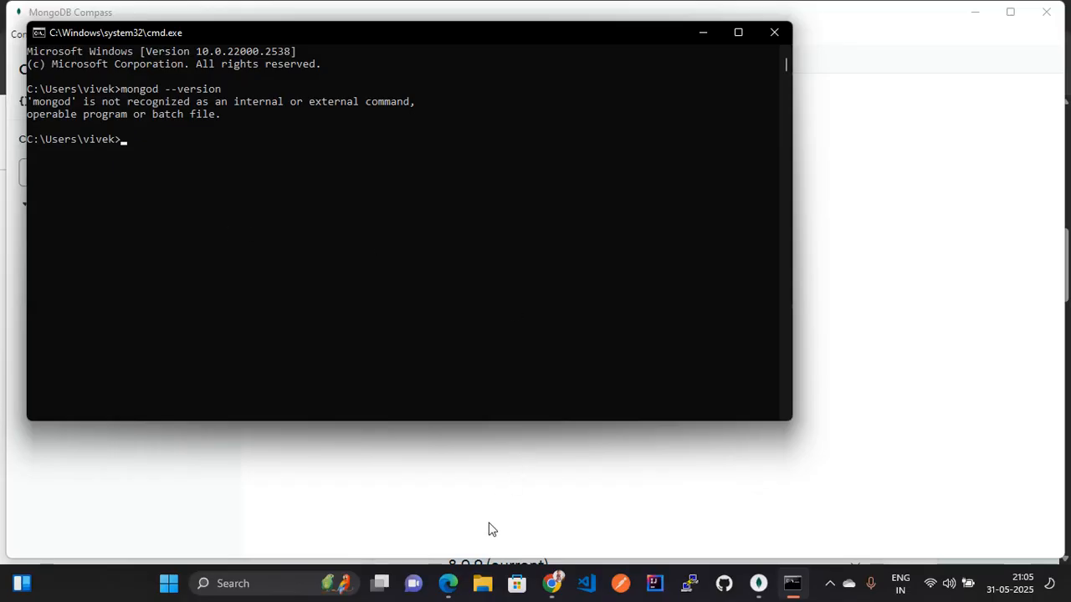
Switch to File Explorer and open the Program Files folder on Local Disk (C:)
left_click(482, 583)
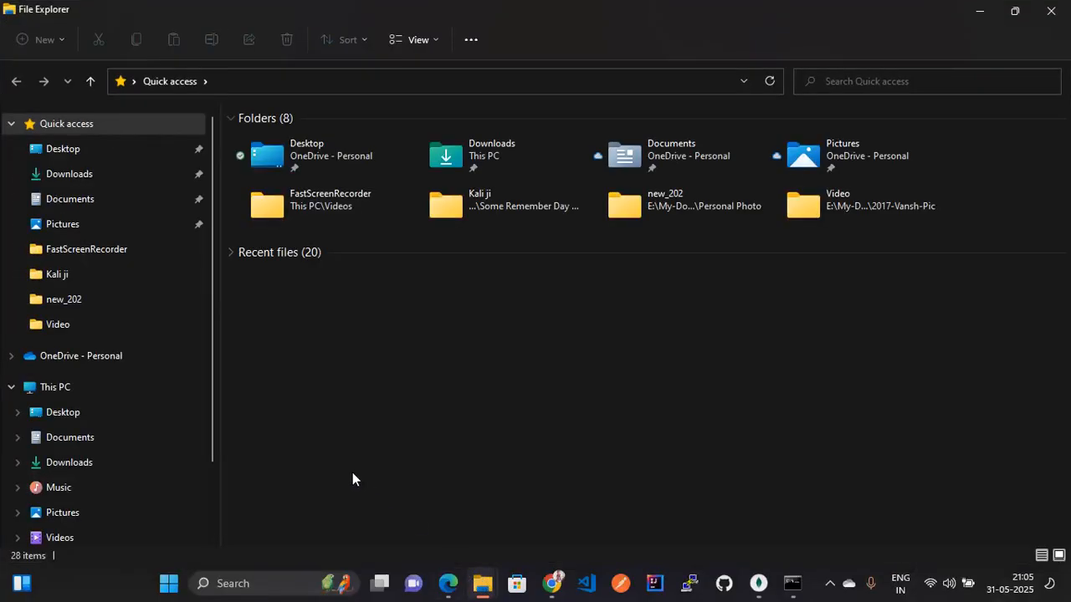
scroll(85, 511, "down", 2)
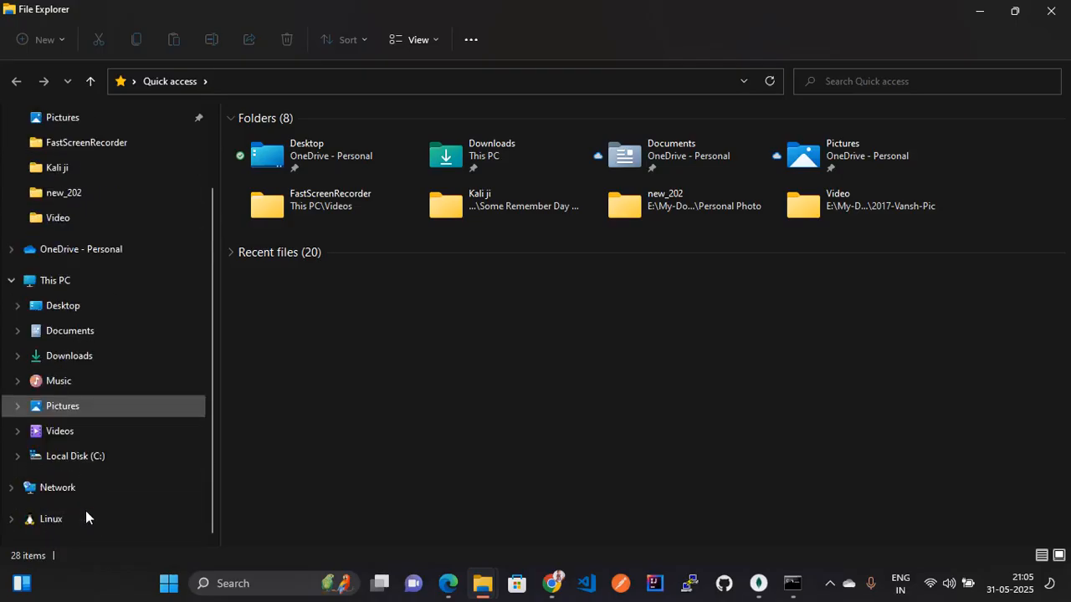
left_click(88, 466)
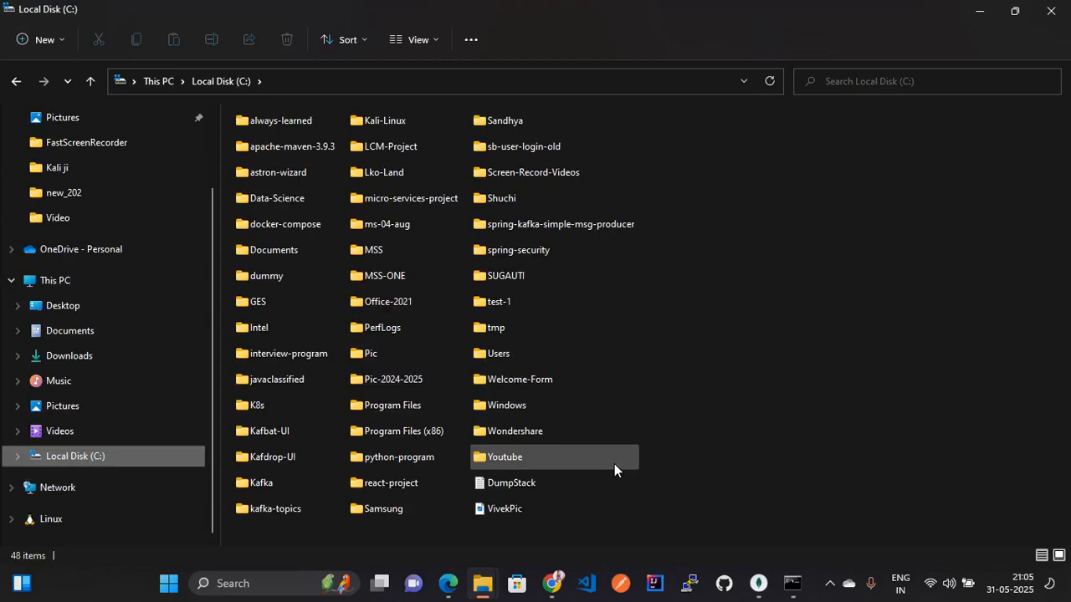
left_click(418, 401)
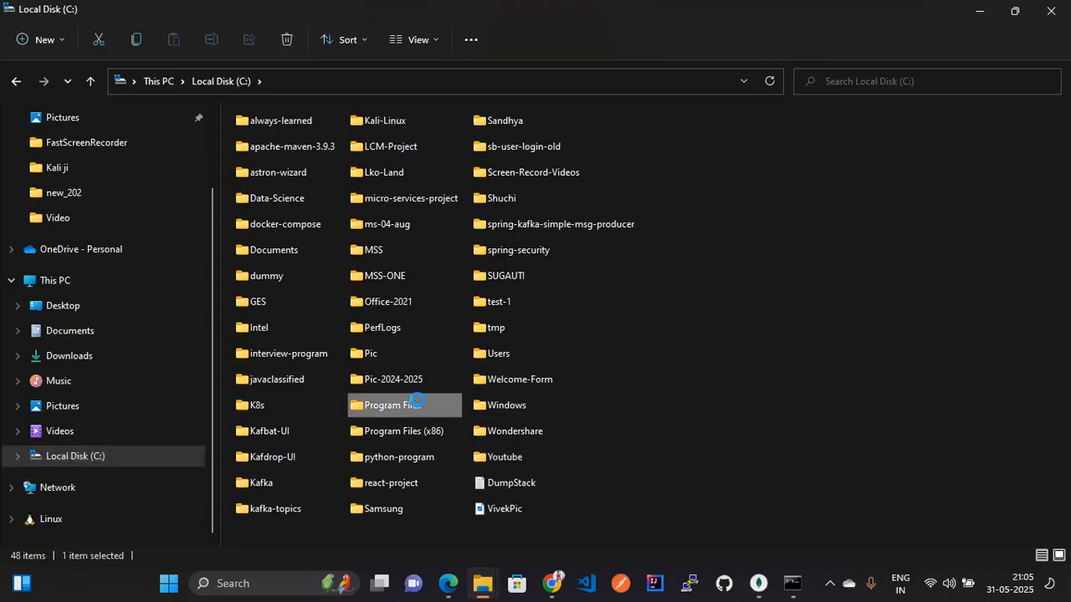
double_click(418, 405)
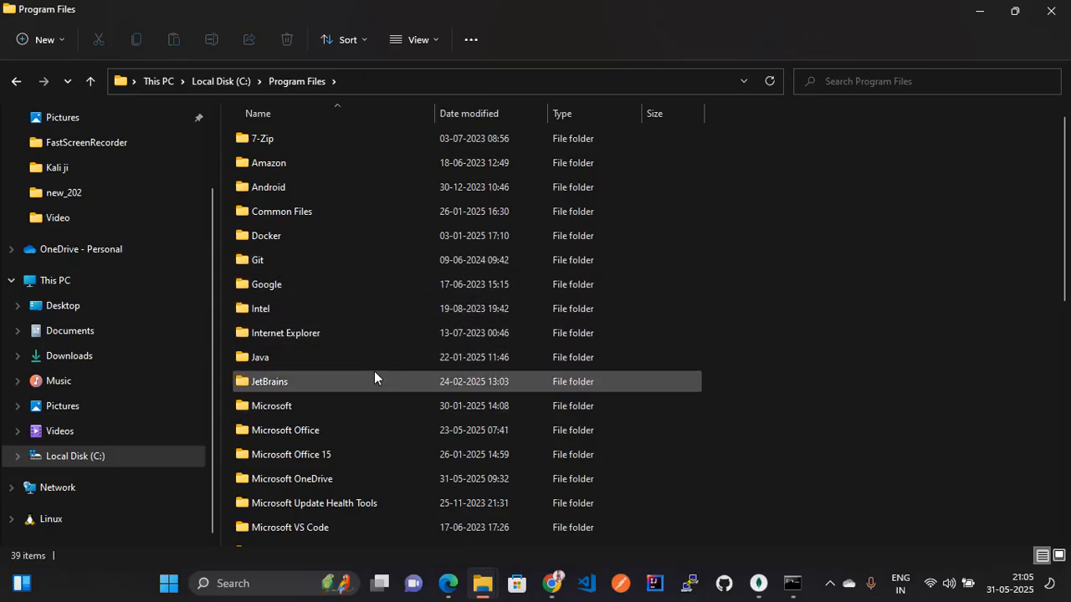
Open the MongoDB\Server\8.0\bin folder inside Program Files and copy its full path
scroll(374, 370, "down", 1)
scroll(374, 368, "down", 2)
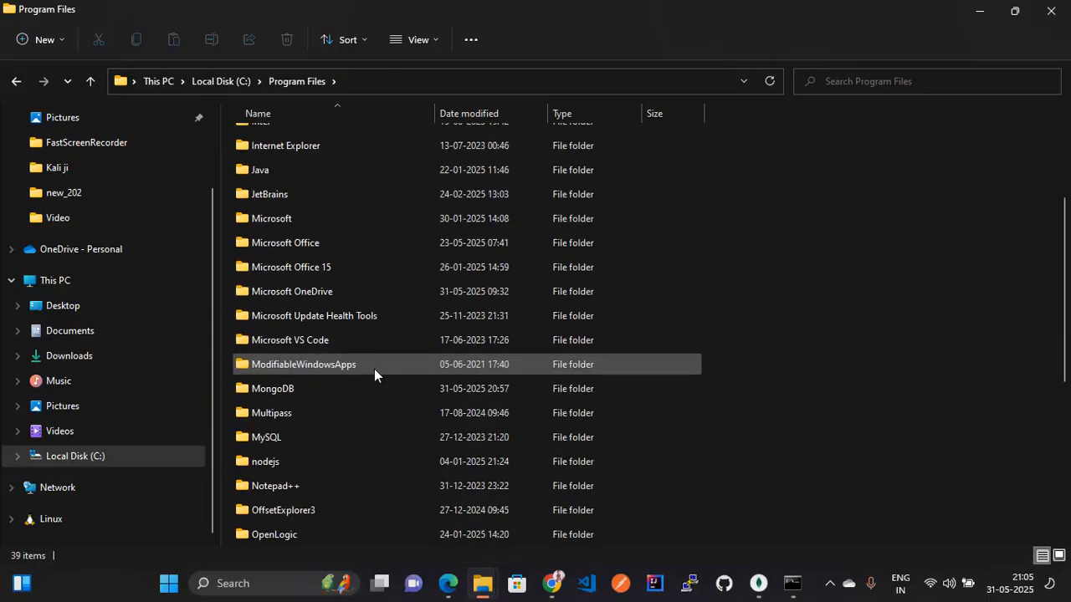
left_click(328, 379)
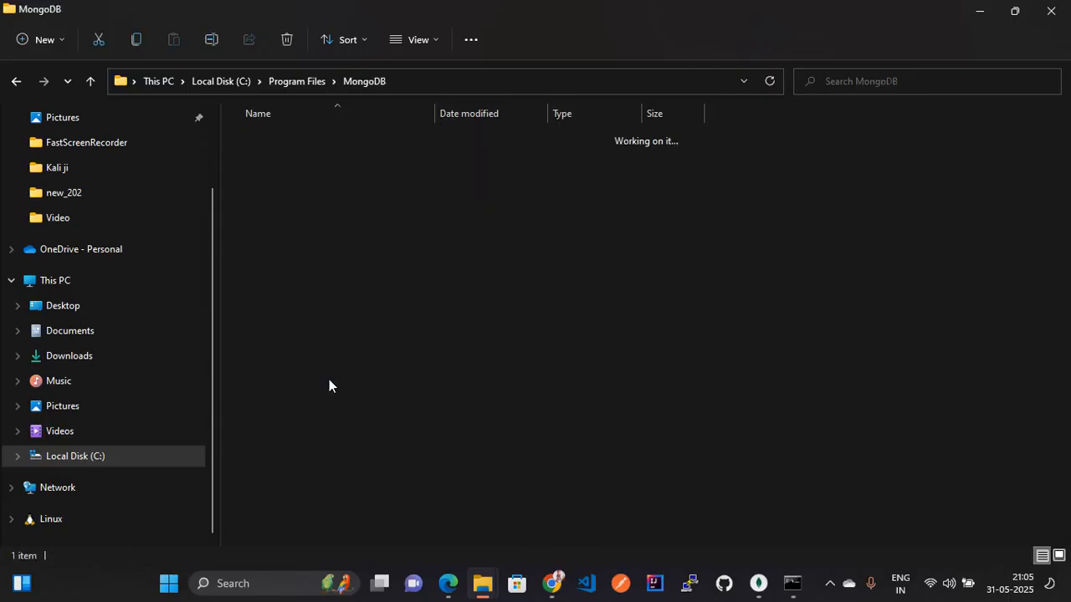
left_click(337, 142)
double_click(337, 143)
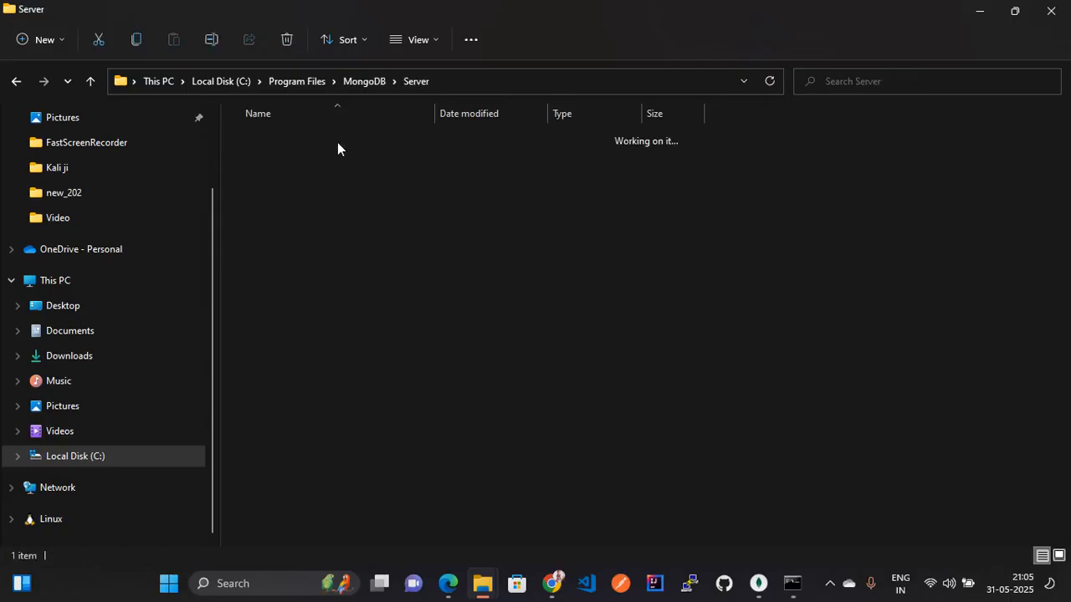
double_click(337, 142)
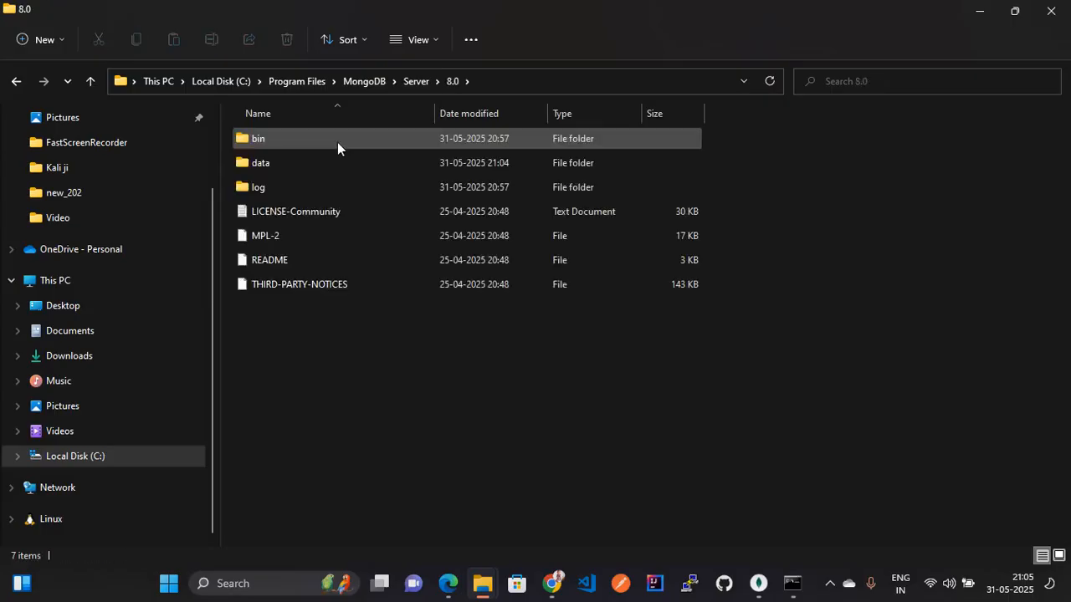
double_click(337, 143)
left_click(571, 80)
key("ctrl+c")
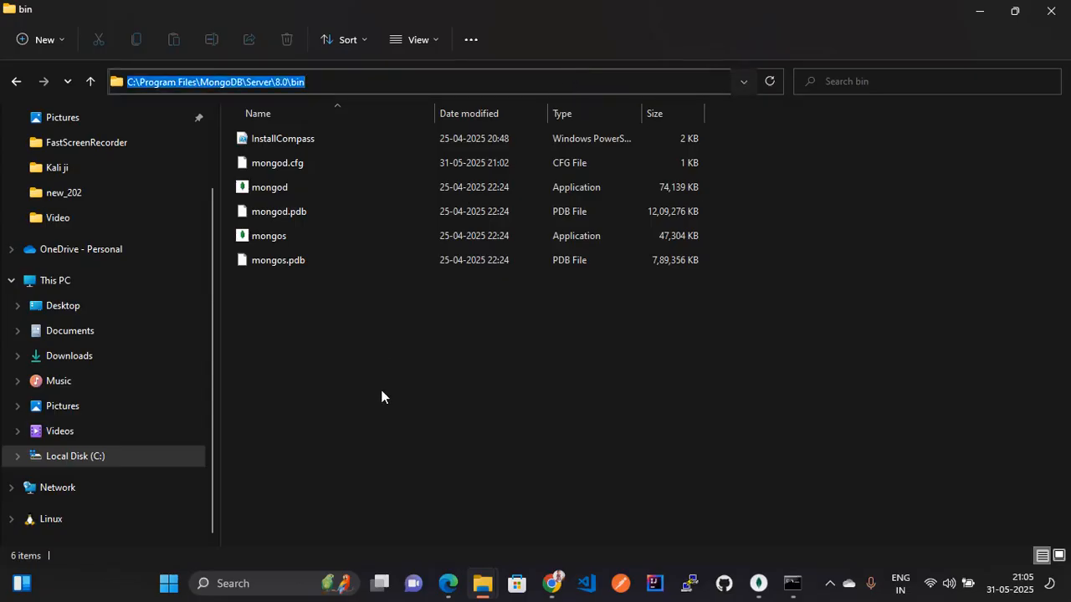
Open the properties of This PC to bring up the system's About settings
right_click(62, 287)
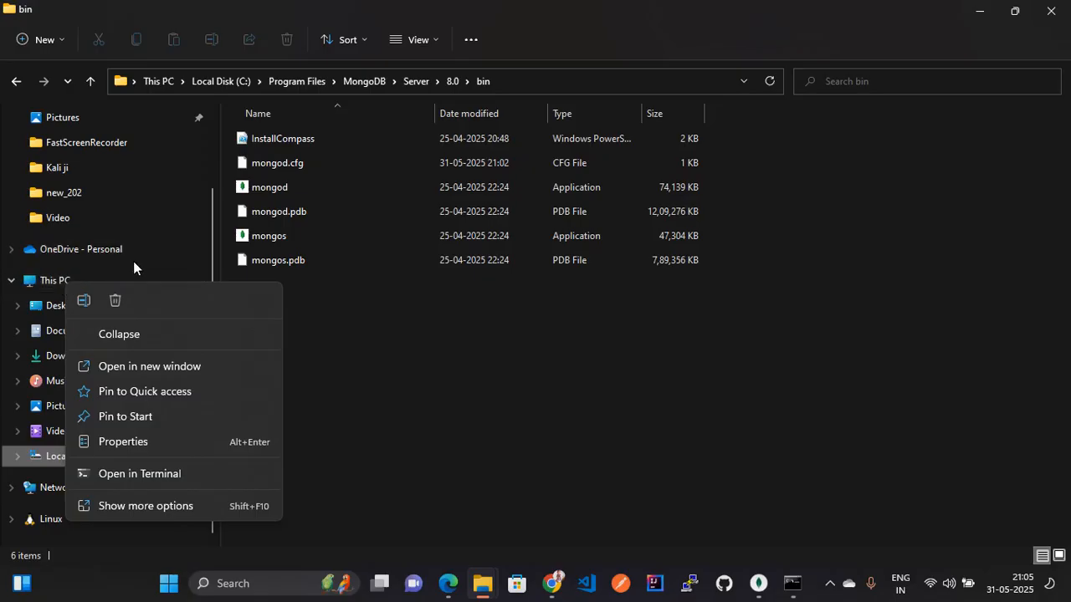
left_click(135, 504)
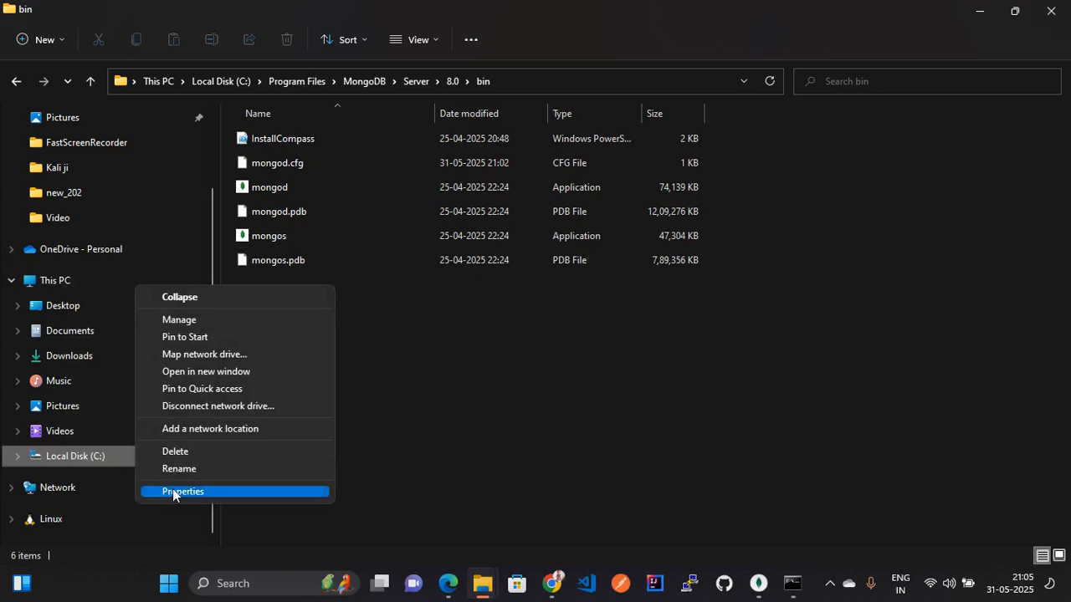
left_click(172, 492)
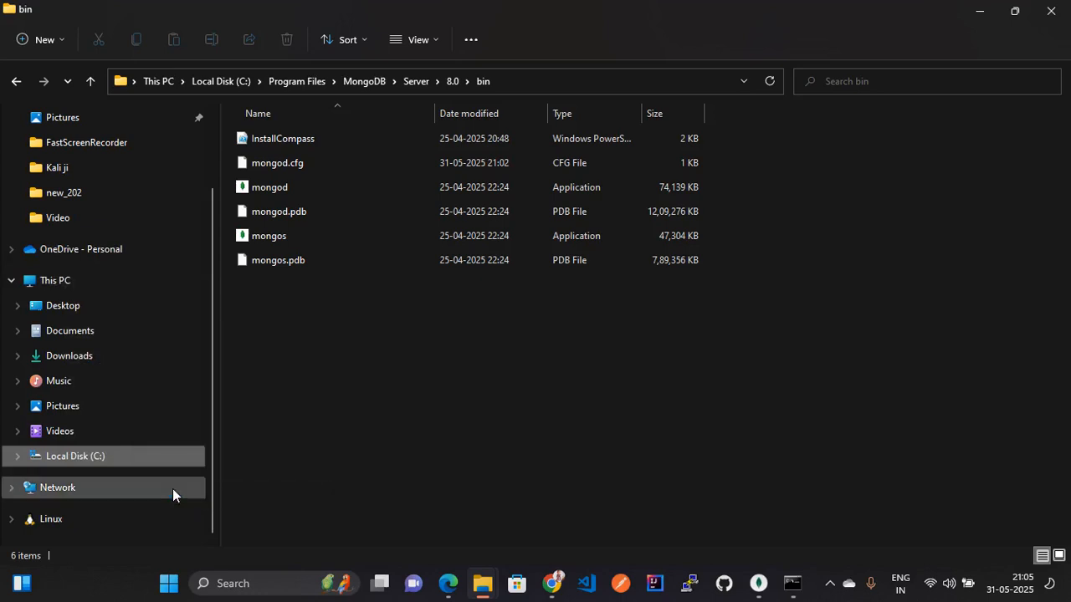
scroll(158, 286, "up", 2)
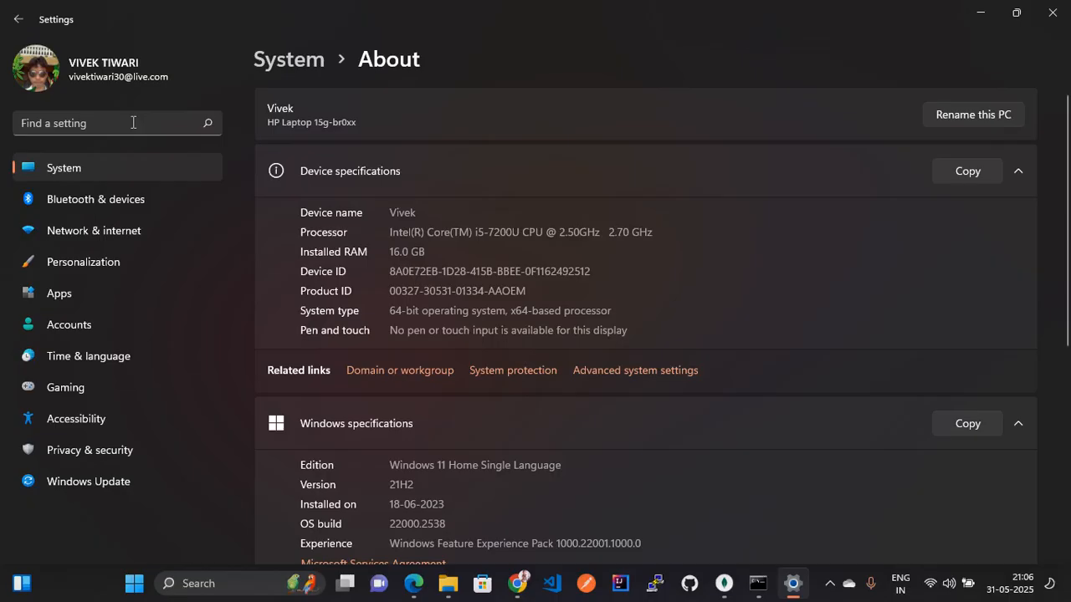
Search the settings for env, choose to edit the system environment variables, and open the Environment Variables dialog
left_click(133, 122)
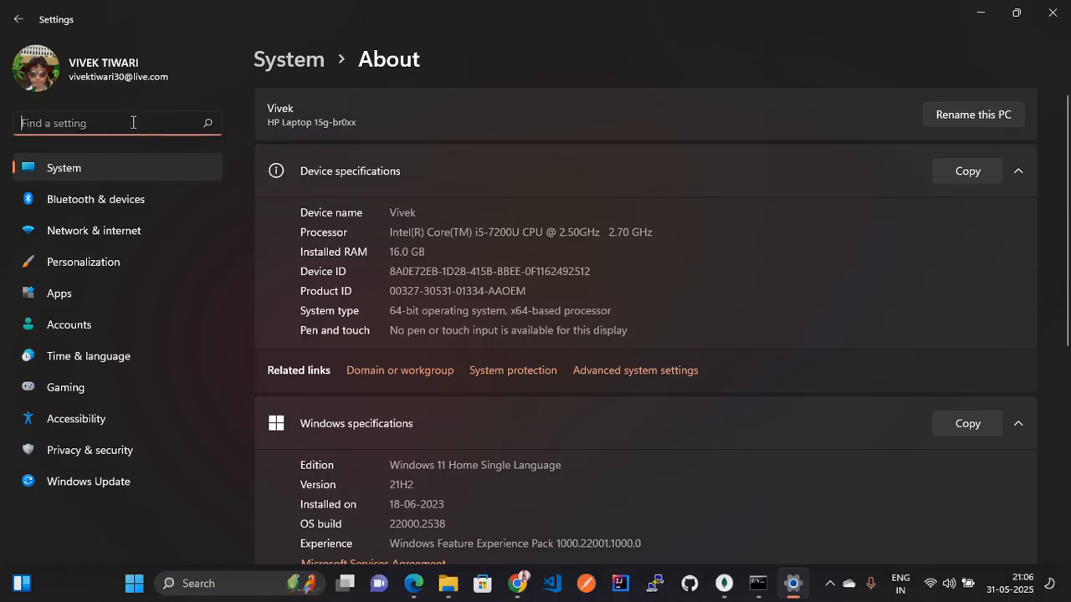
type("env")
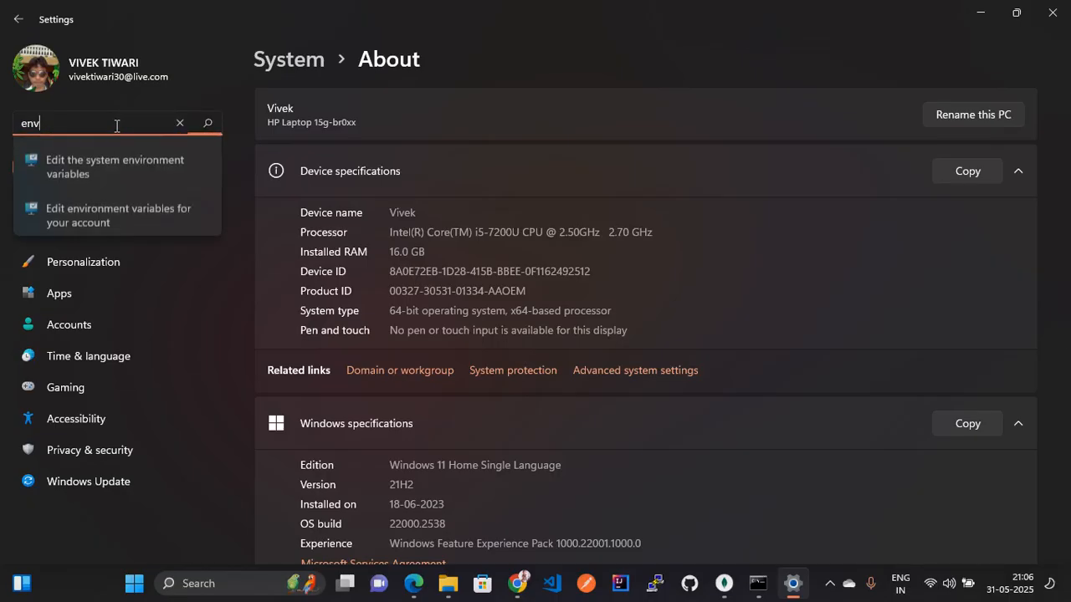
left_click(89, 155)
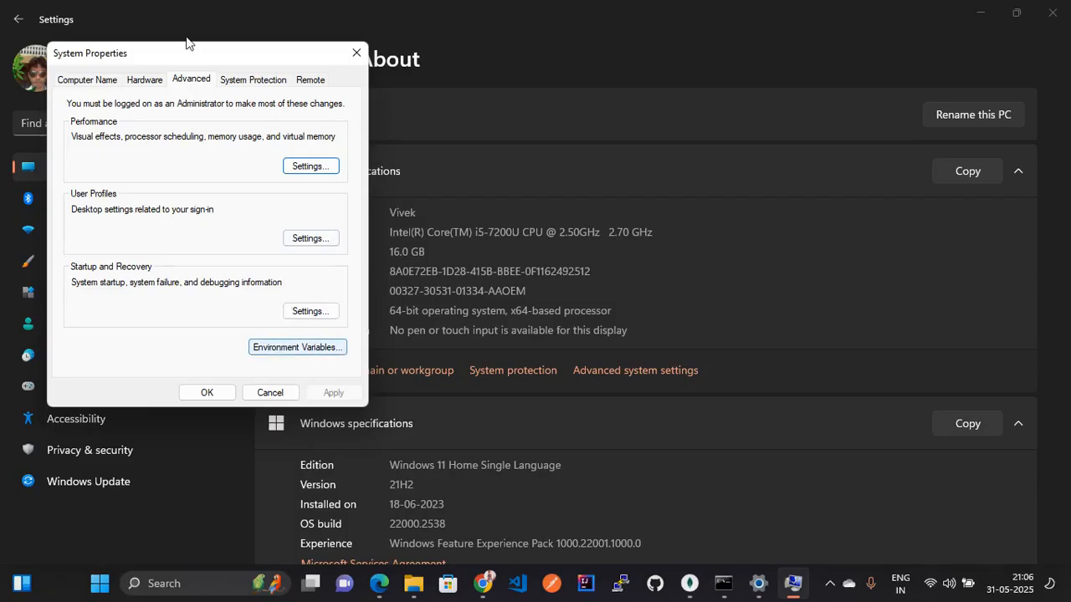
left_click(277, 350)
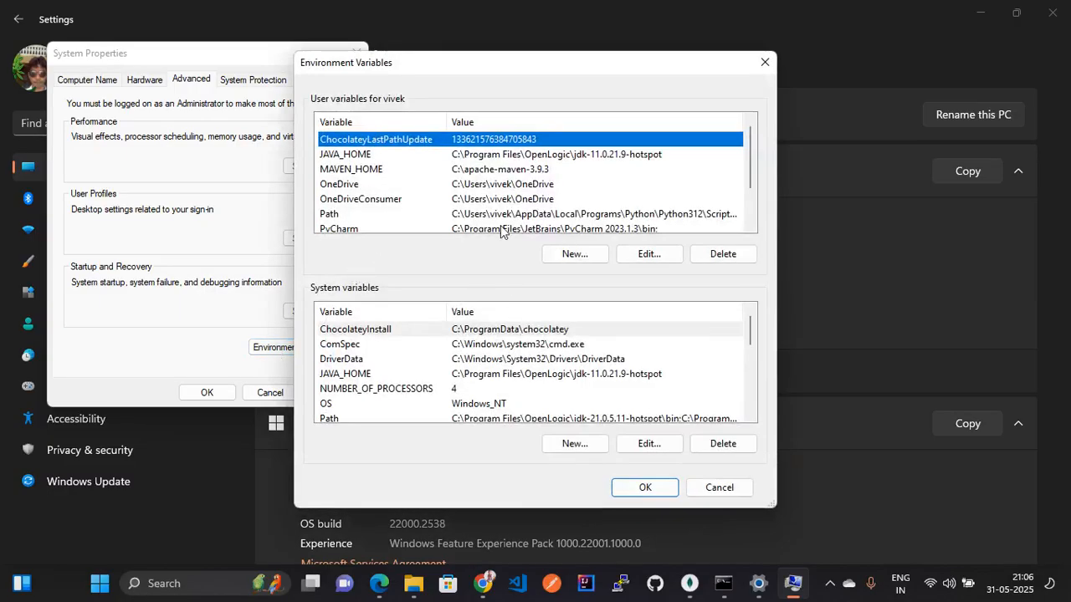
Add C:\Program Files\MongoDB\Server\8.0\bin as a new entry in the user Path variable
left_click(469, 216)
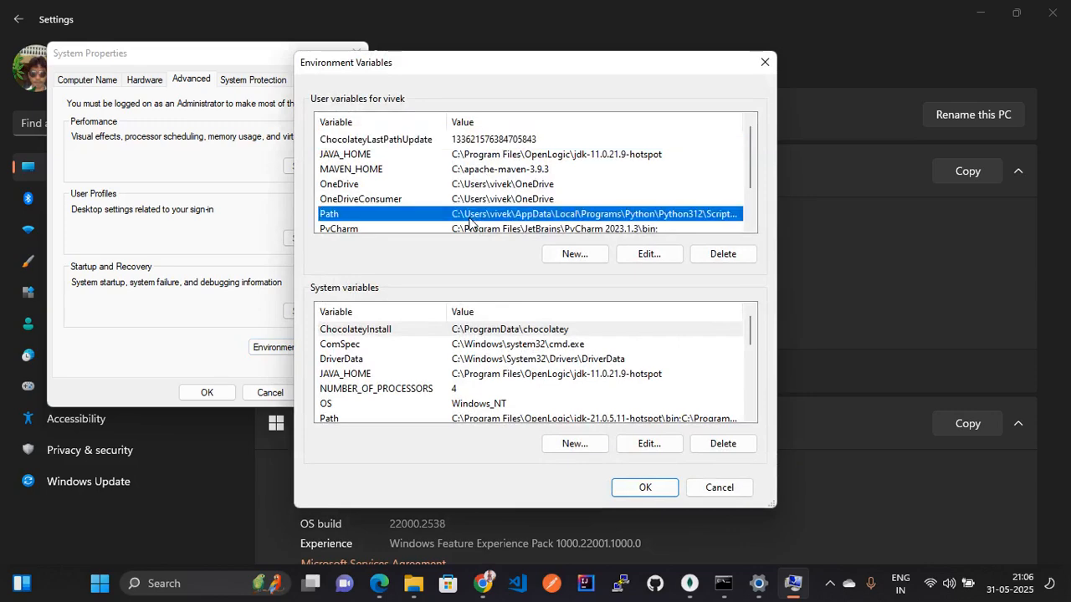
double_click(469, 218)
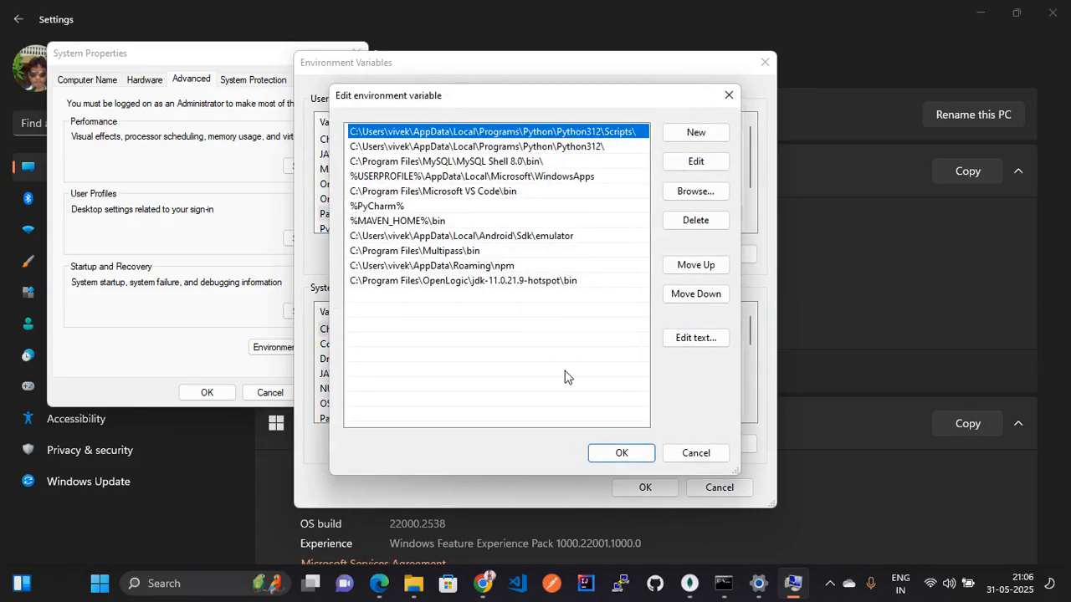
left_click(696, 132)
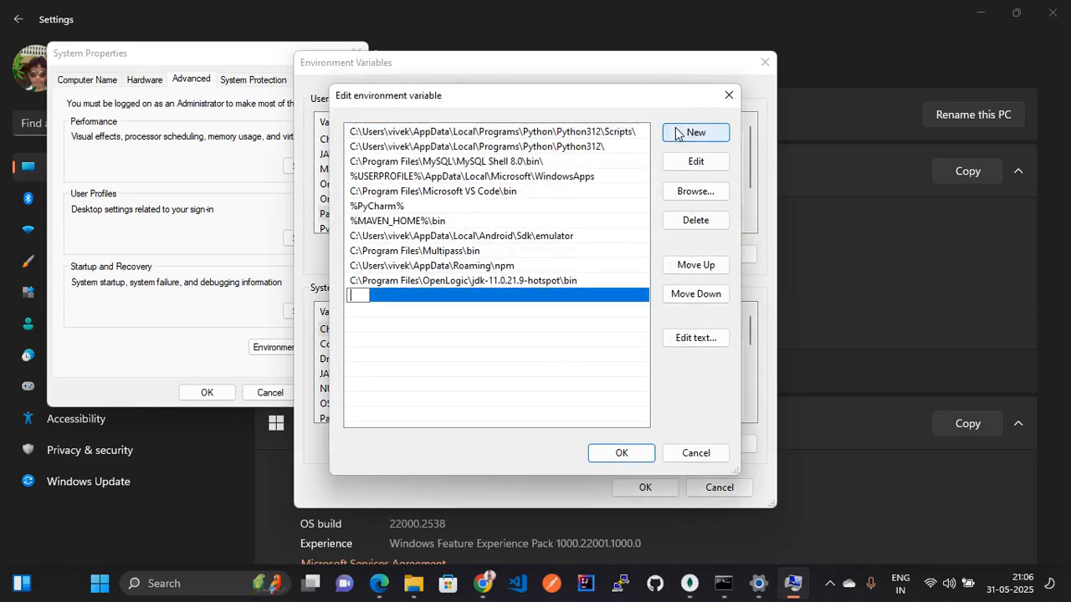
key("ctrl+v")
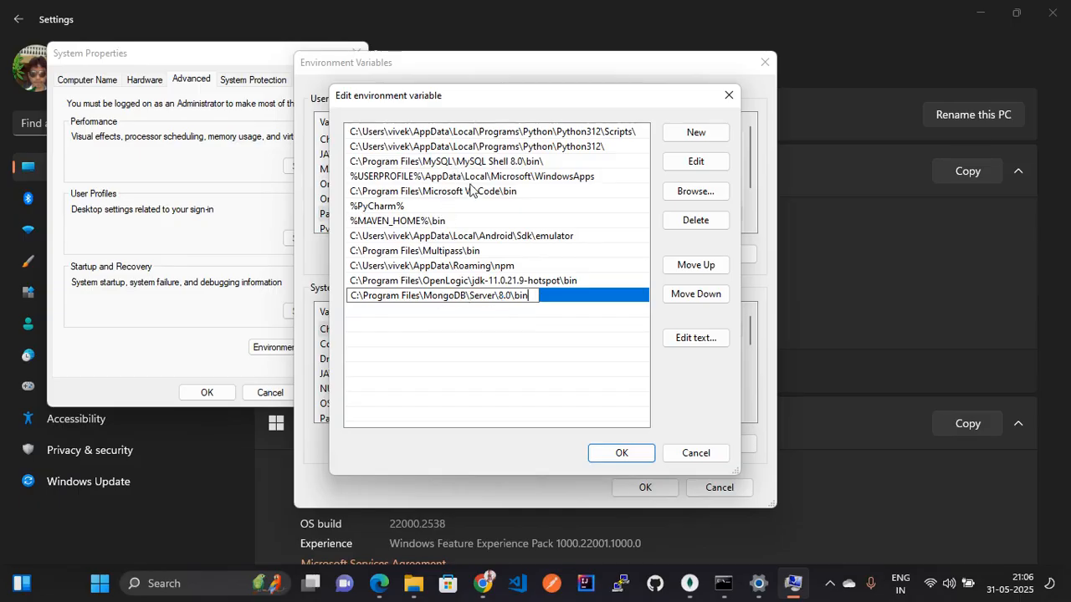
left_click(623, 452)
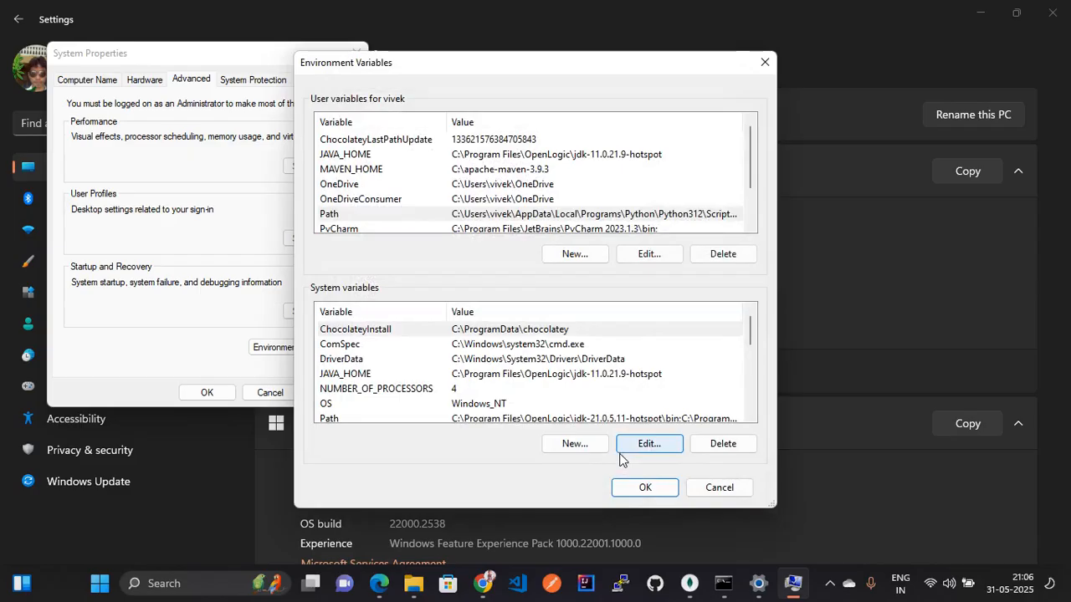
Review the system Path entries without editing them and save the environment variable changes
double_click(493, 418)
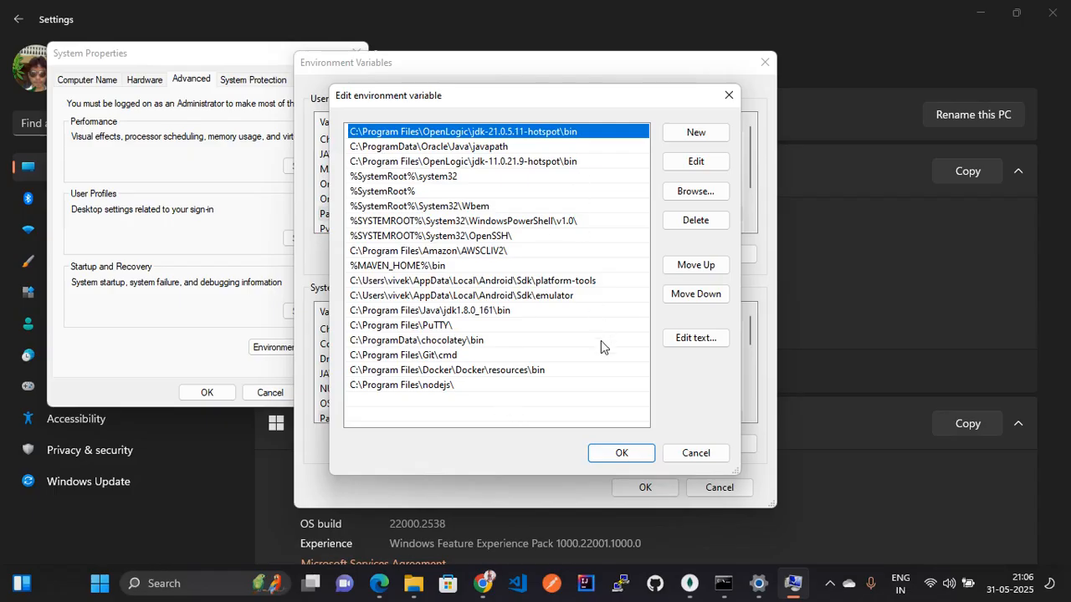
left_click(695, 453)
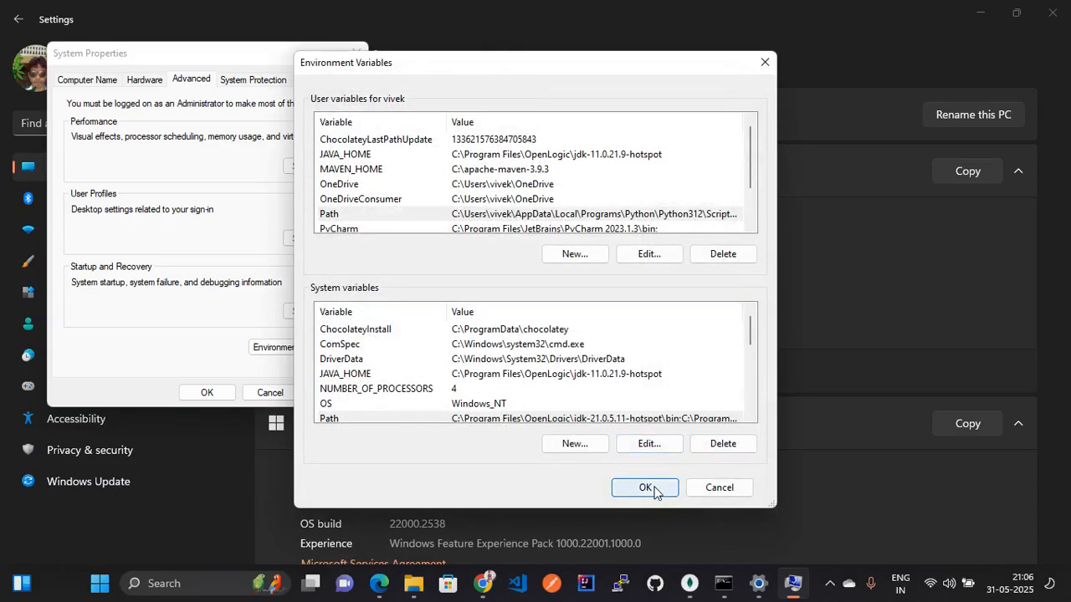
left_click(649, 488)
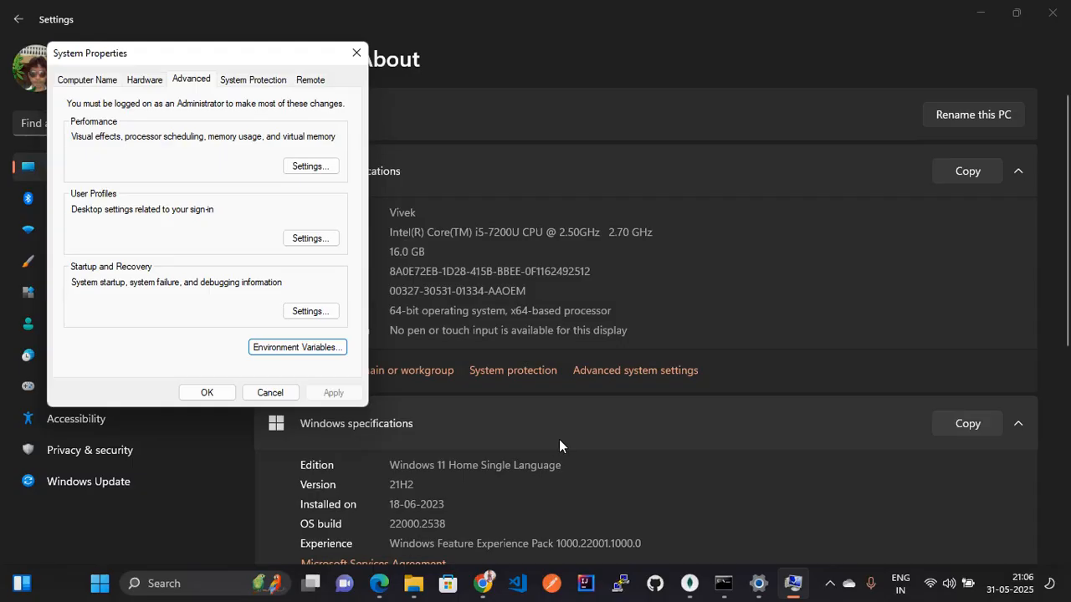
Close the old Command Prompt window and launch a fresh one with cmd
left_click(724, 583)
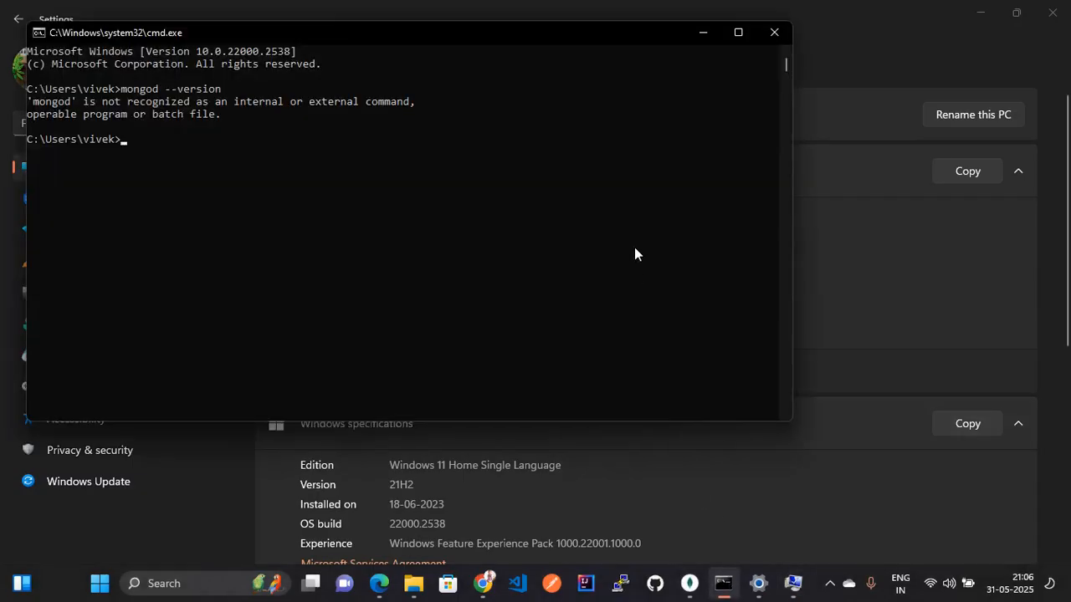
left_click(765, 34)
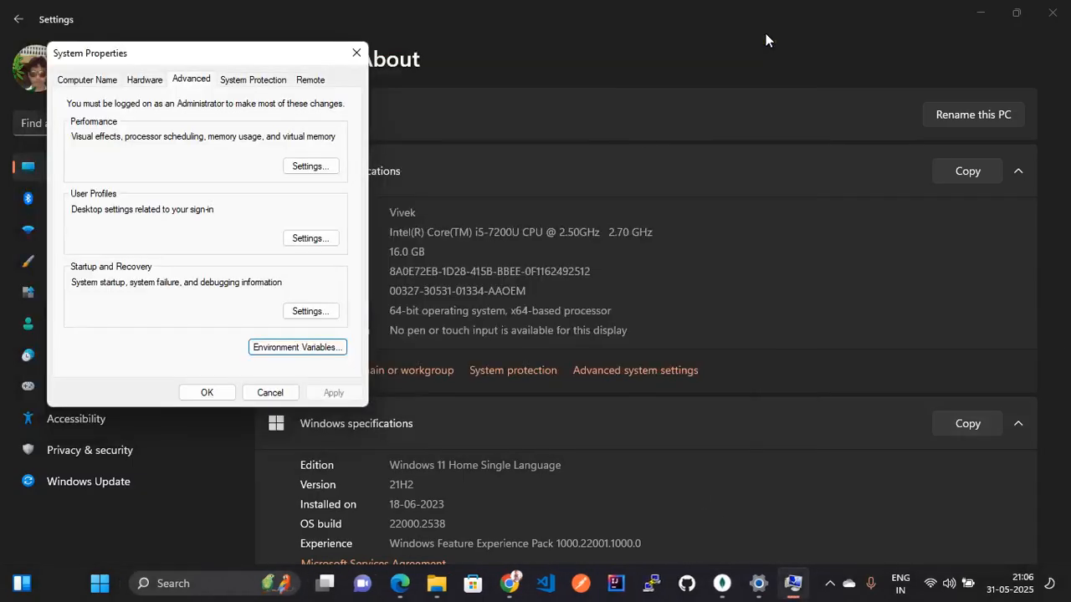
key("super+r")
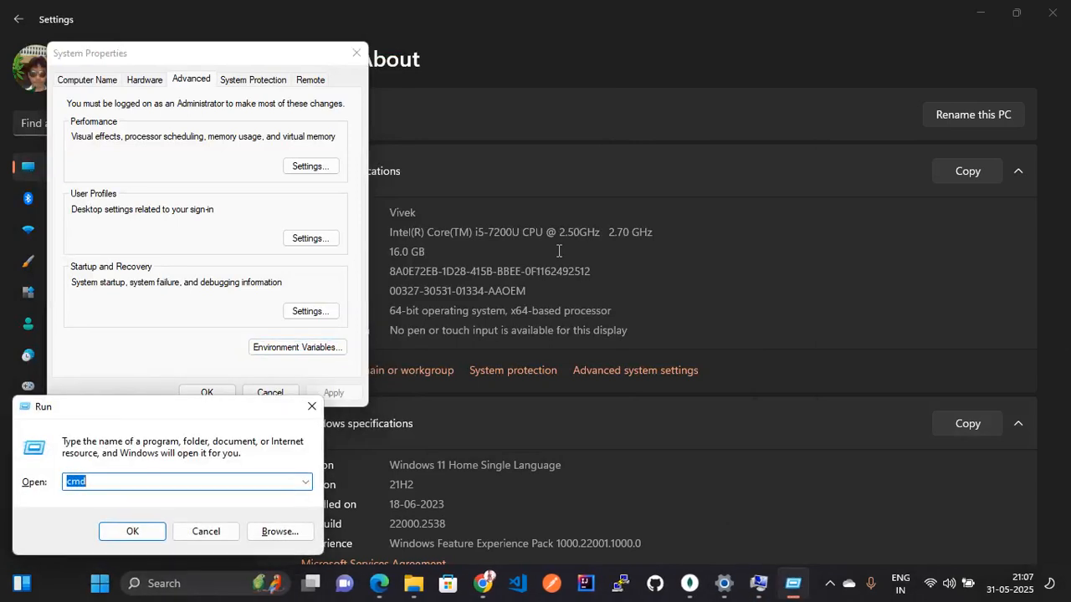
type("cmd")
key("Return")
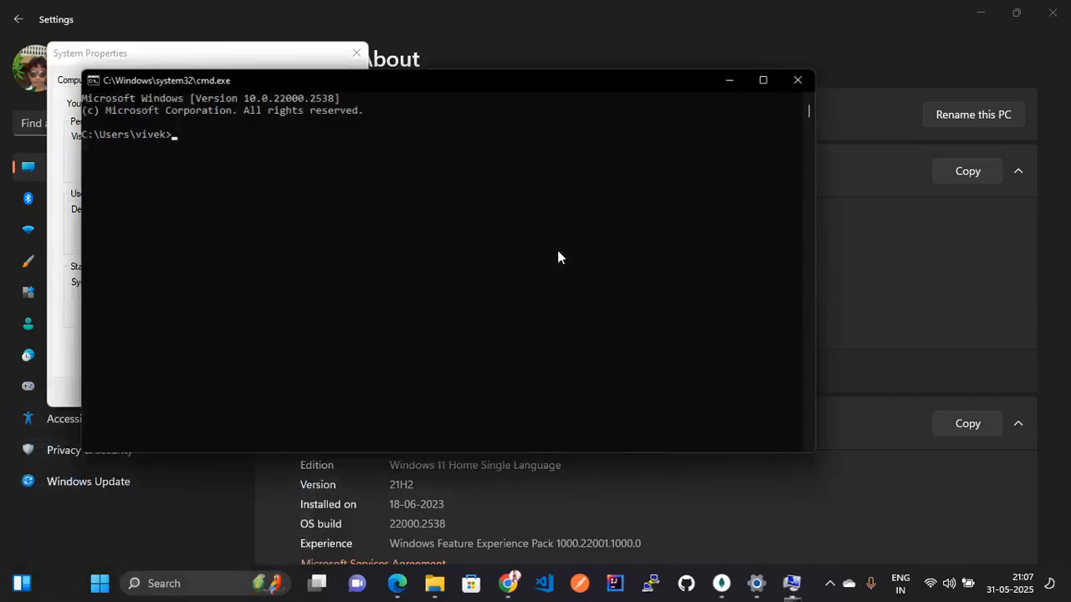
Check the MongoDB server version with mongod --version and examine the version and build information
type("mond")
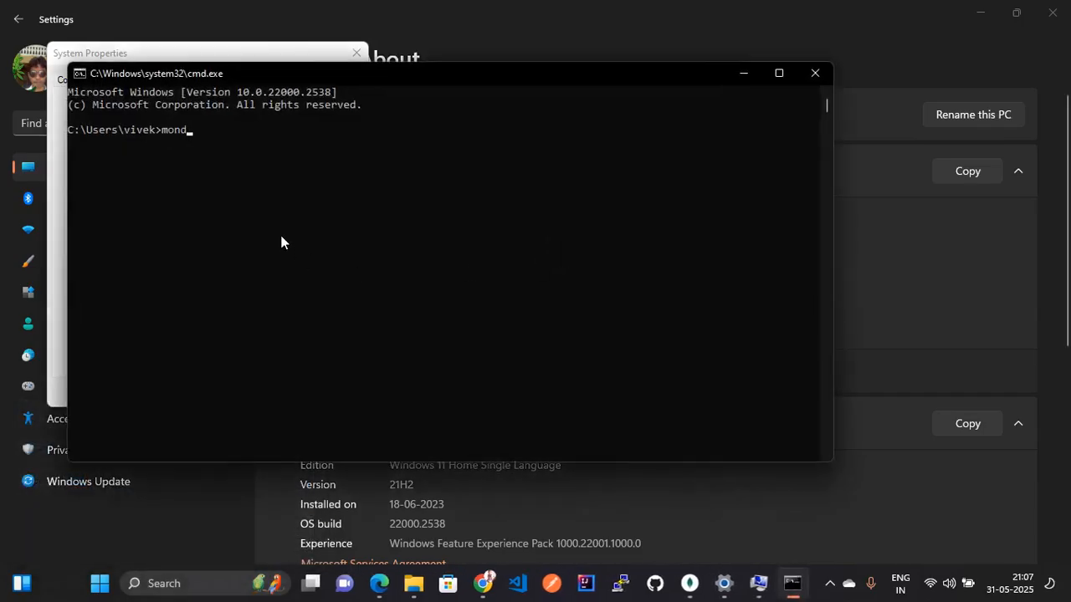
key("BackSpace")
type("go")
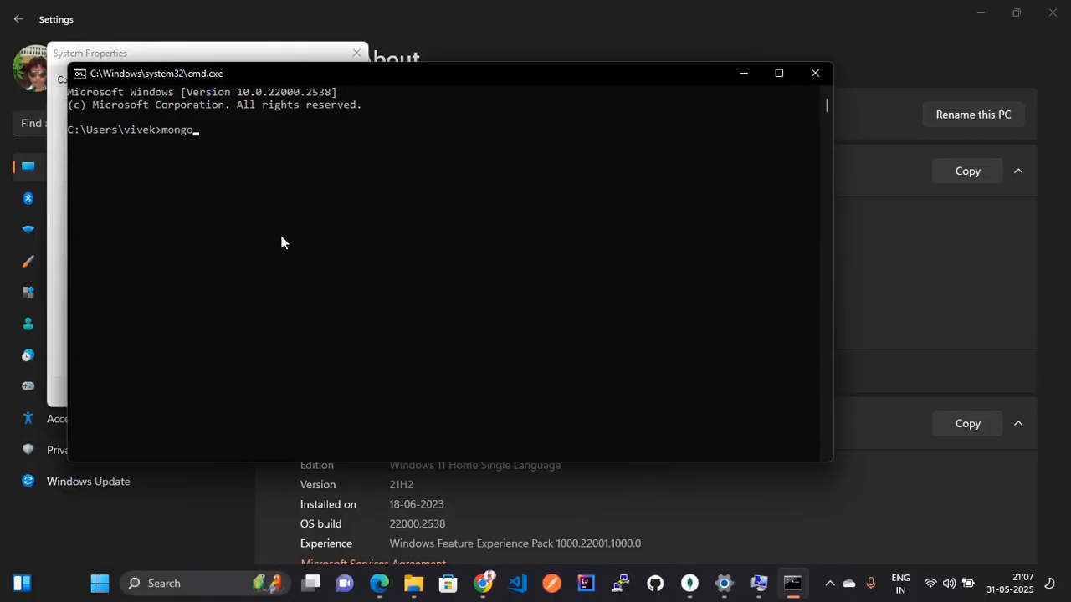
type("d --version")
key("Return")
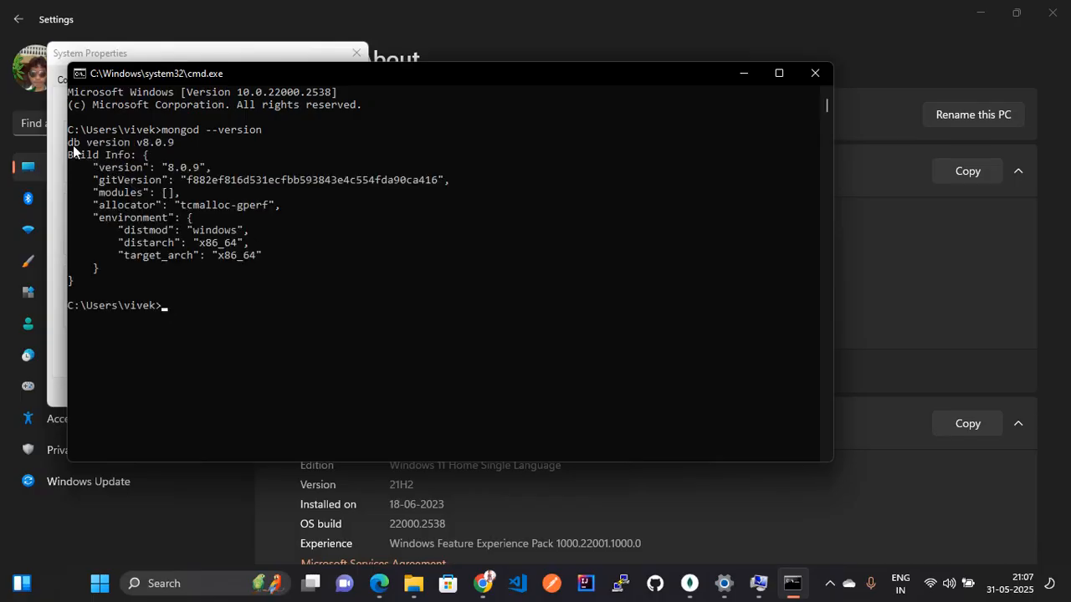
left_click_drag(69, 142, 128, 289)
left_click(129, 293)
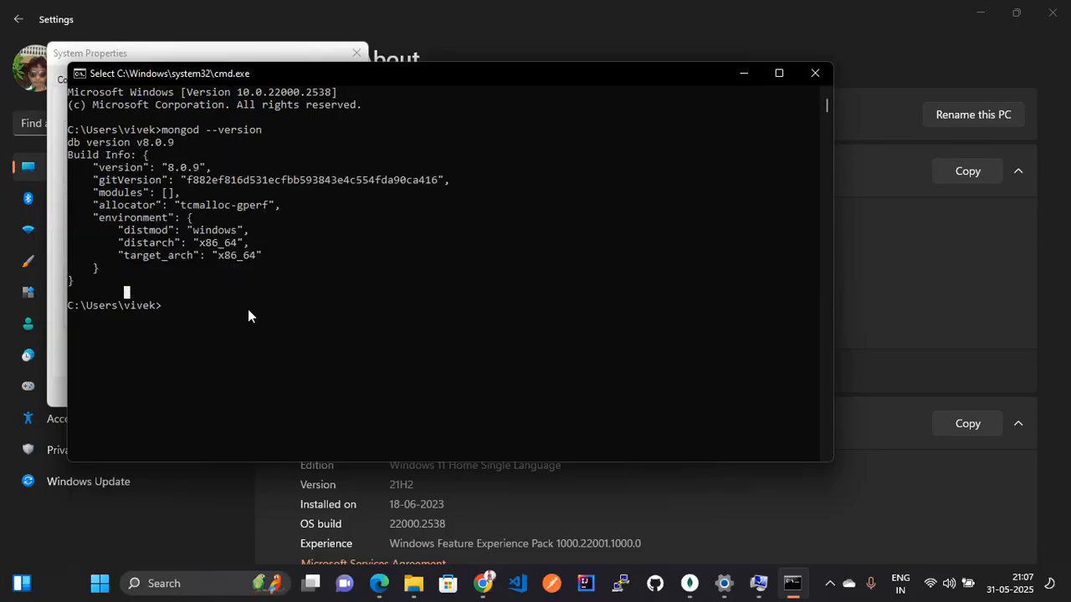
Try the version check with mongo --version, and repeat it with mongod --version
key("Up")
key("BackSpace")
key("BackSpace")
key("BackSpace")
key("BackSpace")
key("BackSpace")
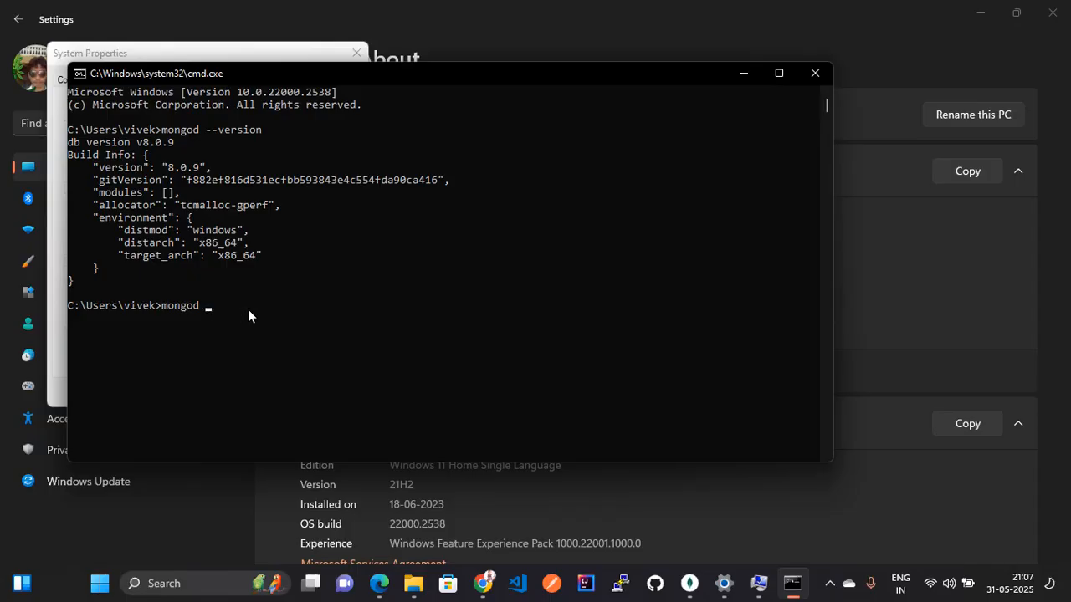
type("--version")
key("Return")
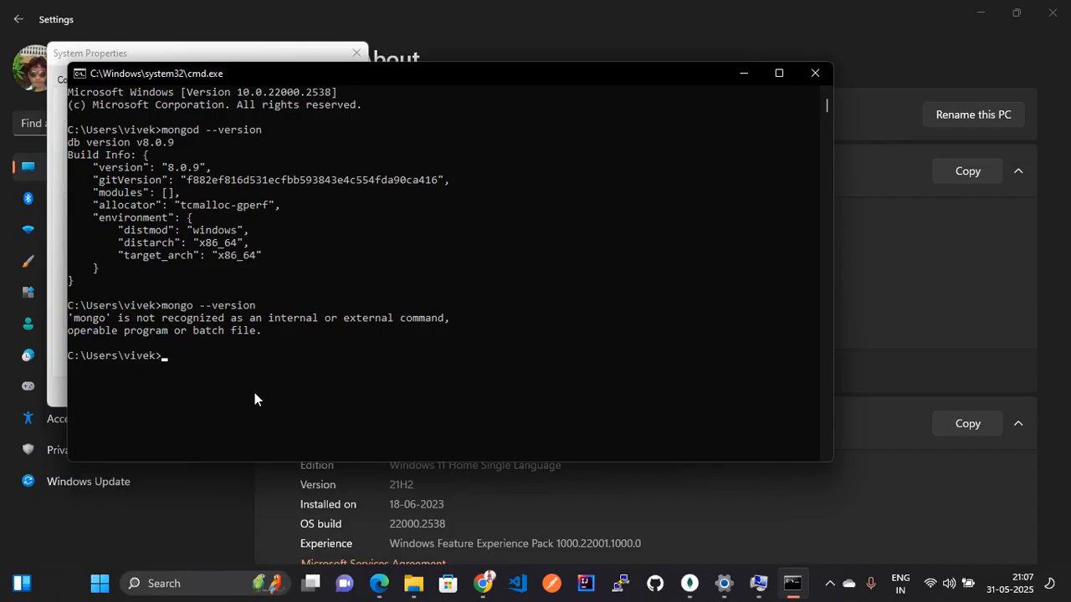
type("mongod --version")
key("Return")
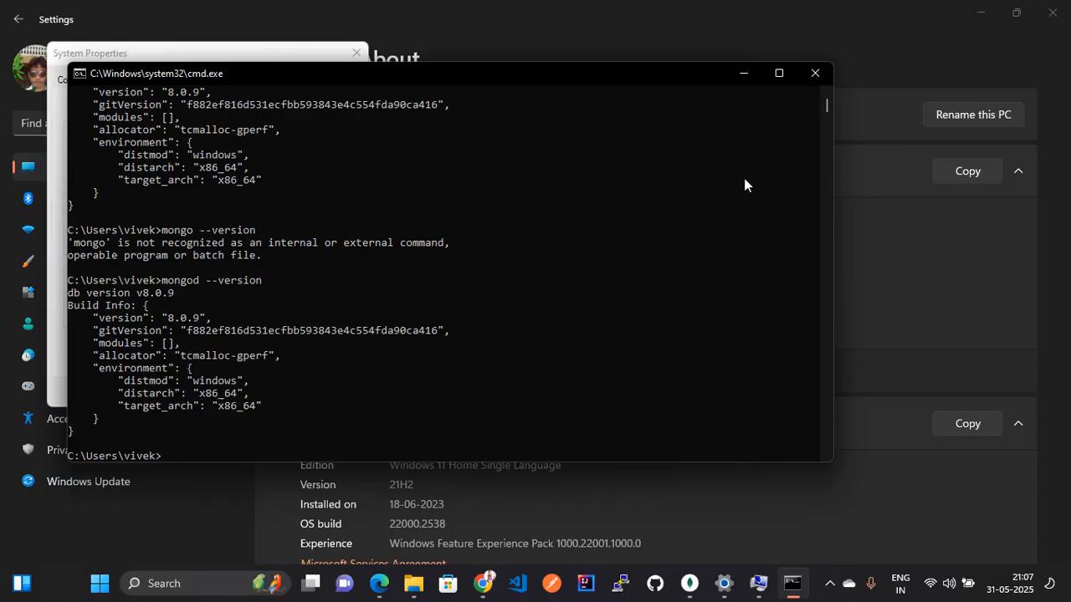
Close the Command Prompt, accept and close System Properties, and close the Settings window
left_click(819, 74)
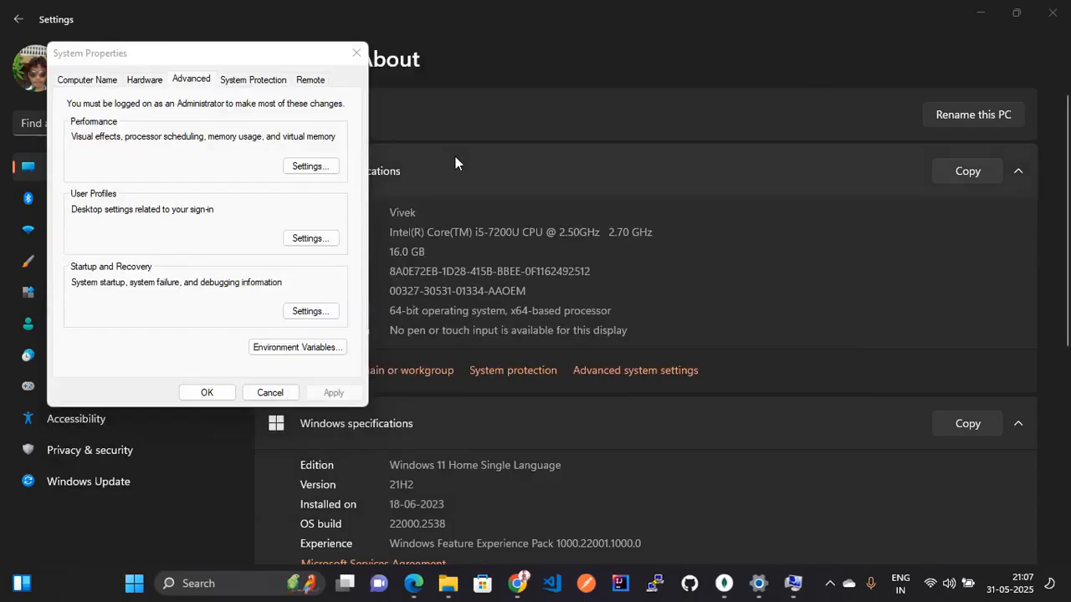
left_click(213, 392)
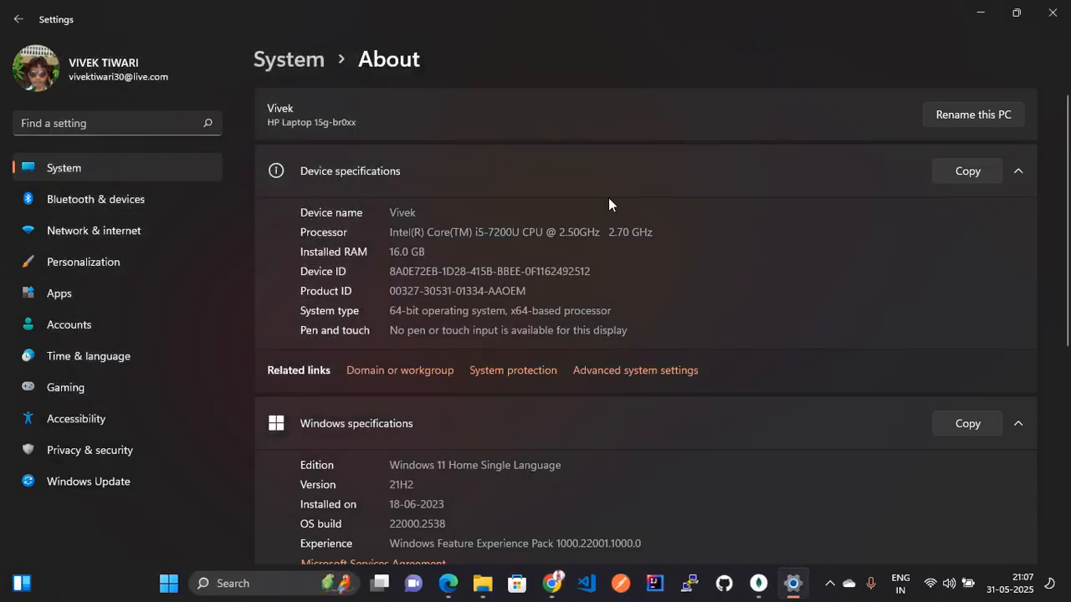
left_click(1052, 11)
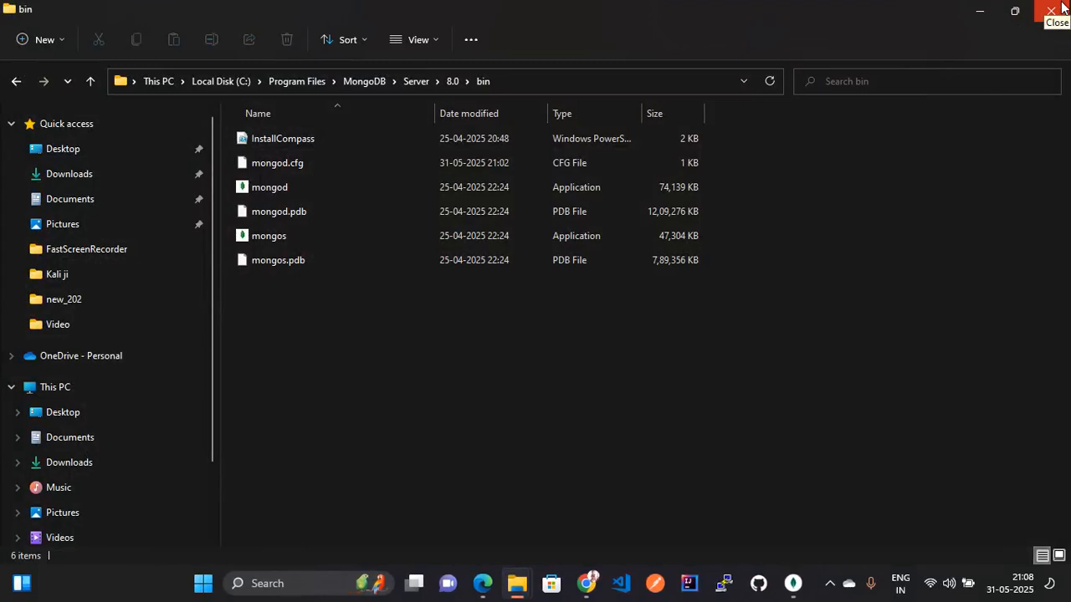
Search Windows for serv and launch the Services app
left_click(204, 584)
type("ser")
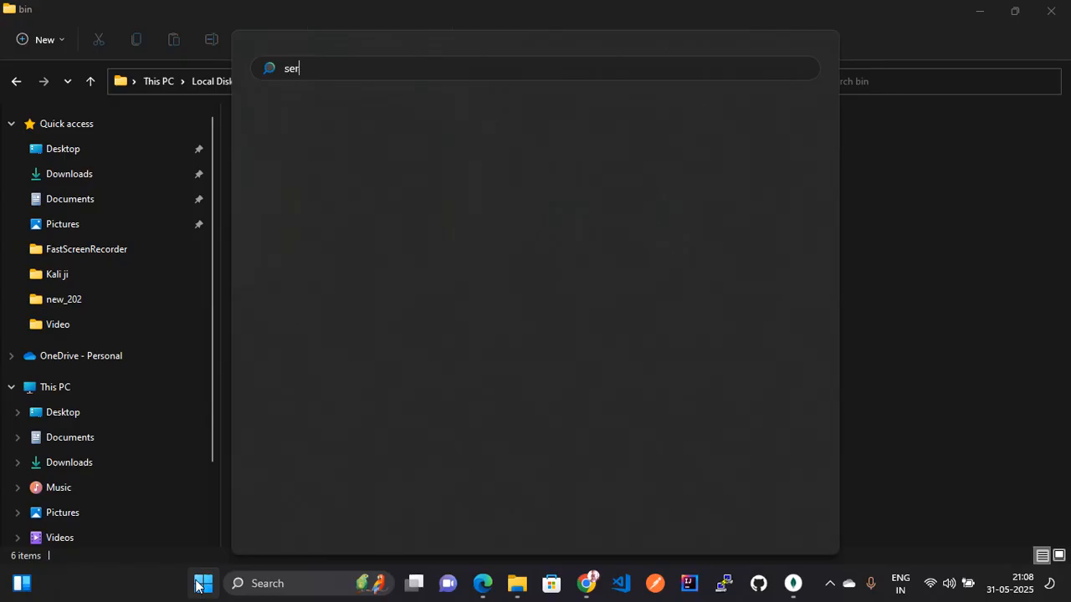
type("v")
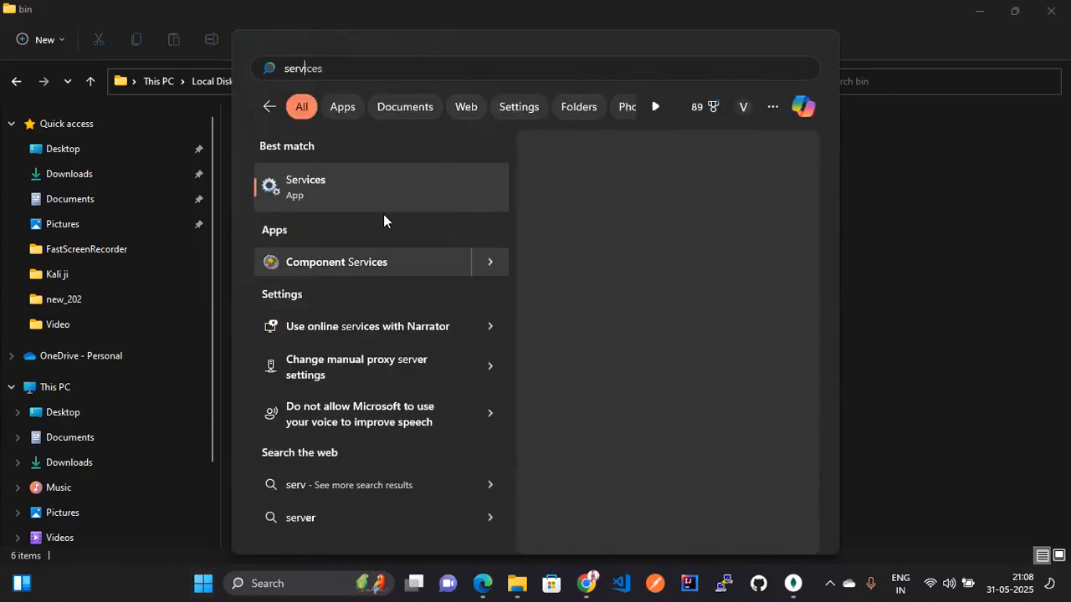
left_click(328, 192)
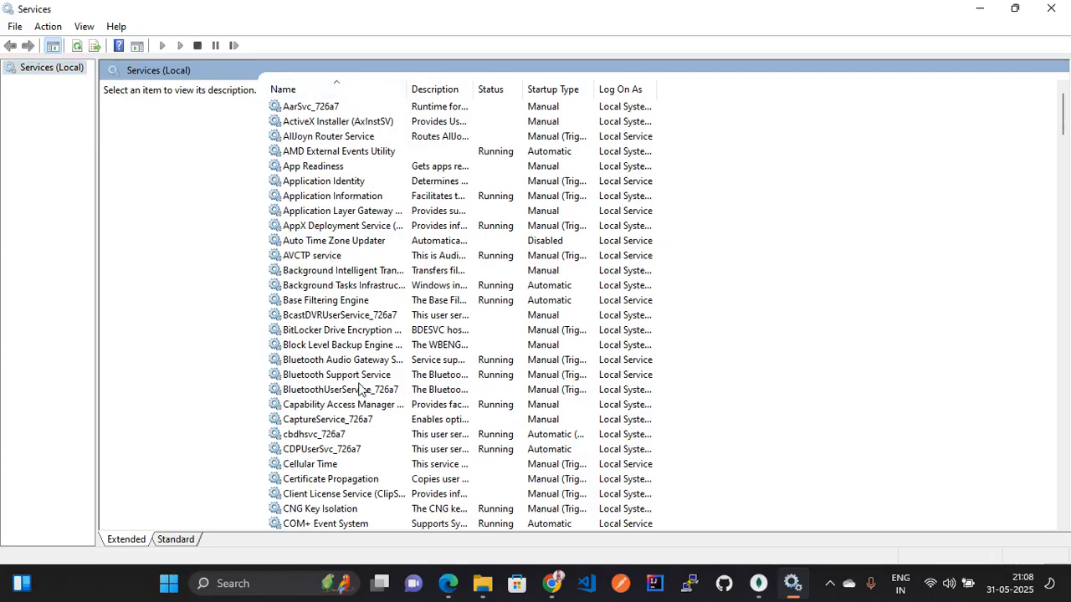
Sort the services by status and look through the whole list for the MongoDB service
left_click(495, 93)
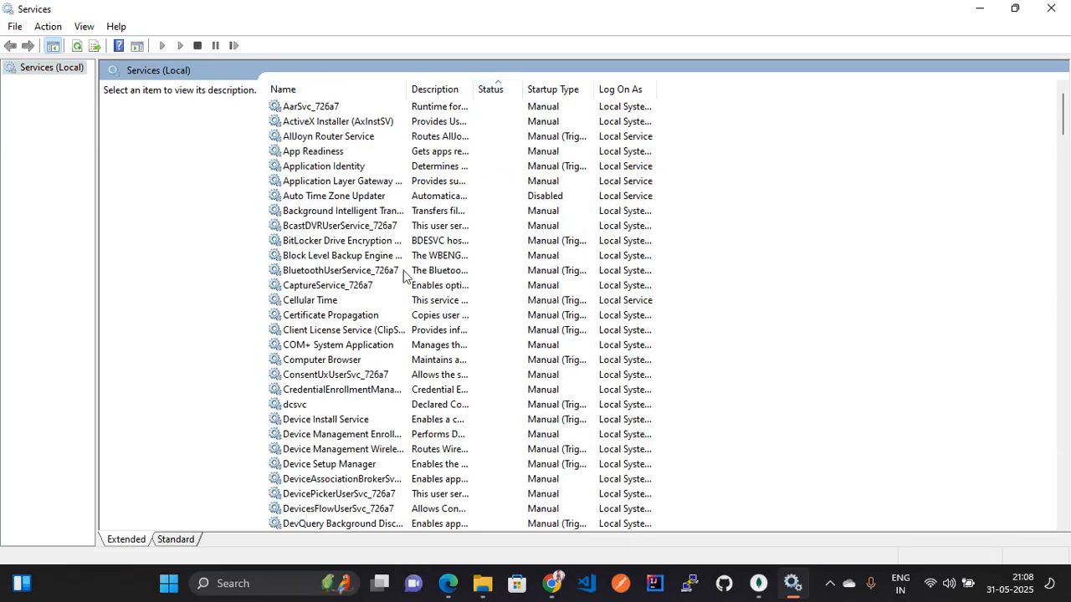
scroll(390, 418, "down", 20)
scroll(390, 384, "down", 20)
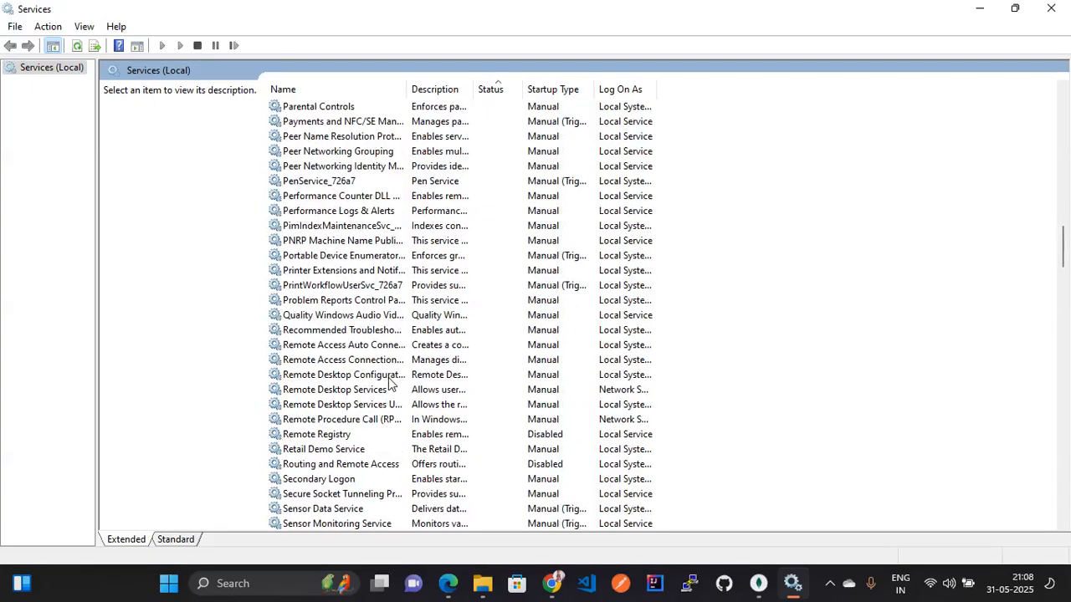
scroll(388, 368, "down", 17)
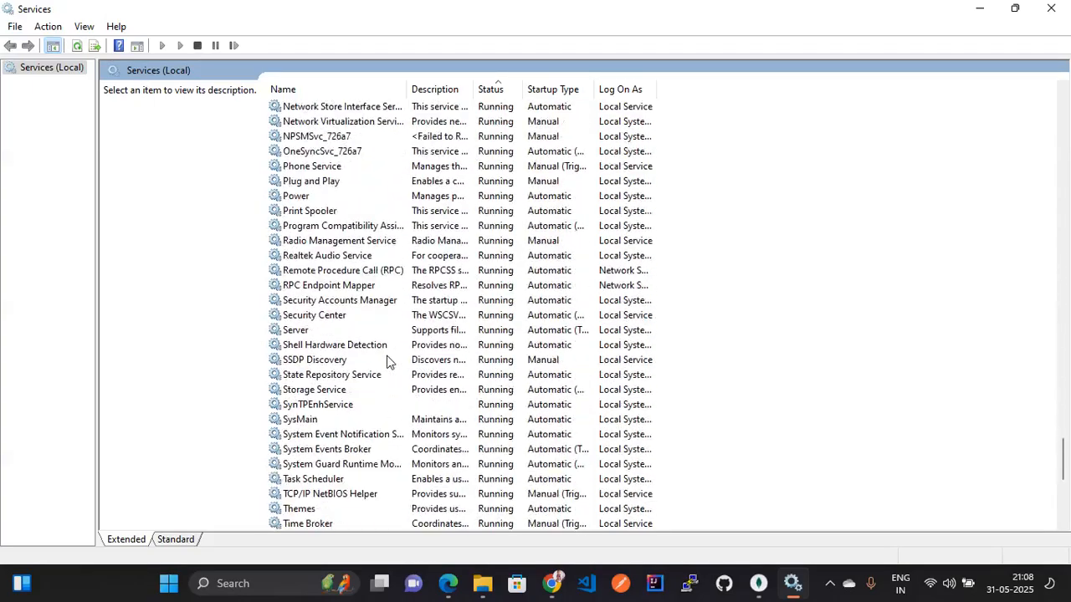
scroll(386, 362, "down", 2)
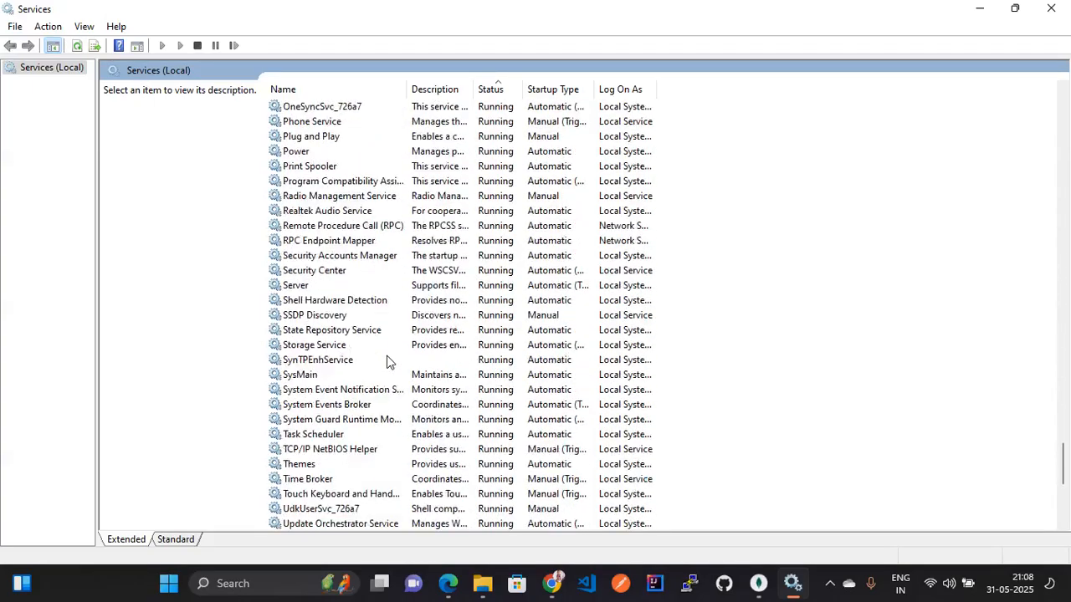
scroll(387, 360, "down", 6)
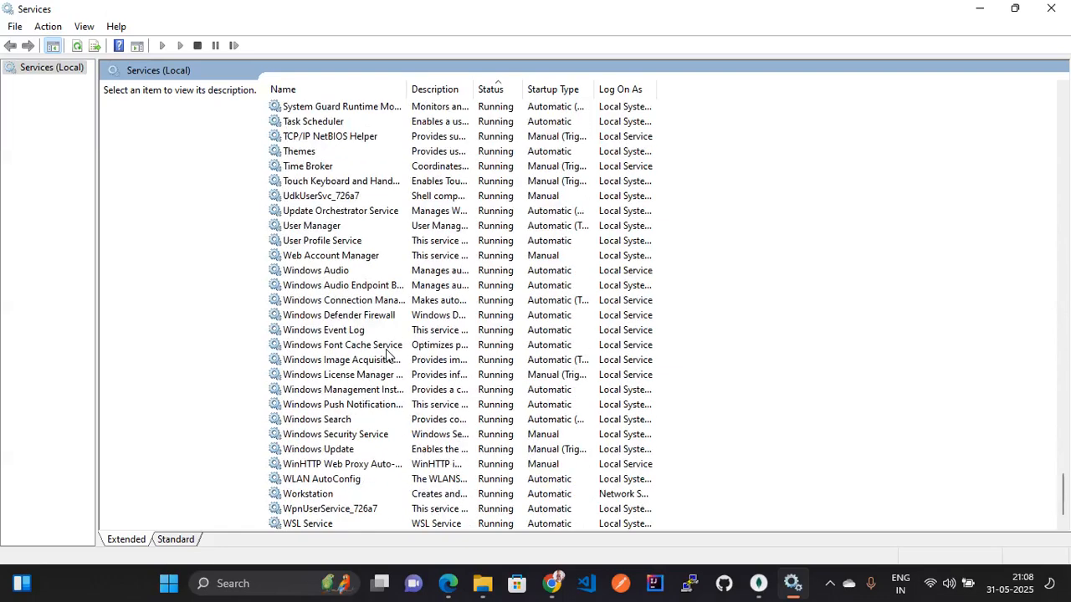
scroll(384, 343, "down", 1)
scroll(383, 325, "up", 20)
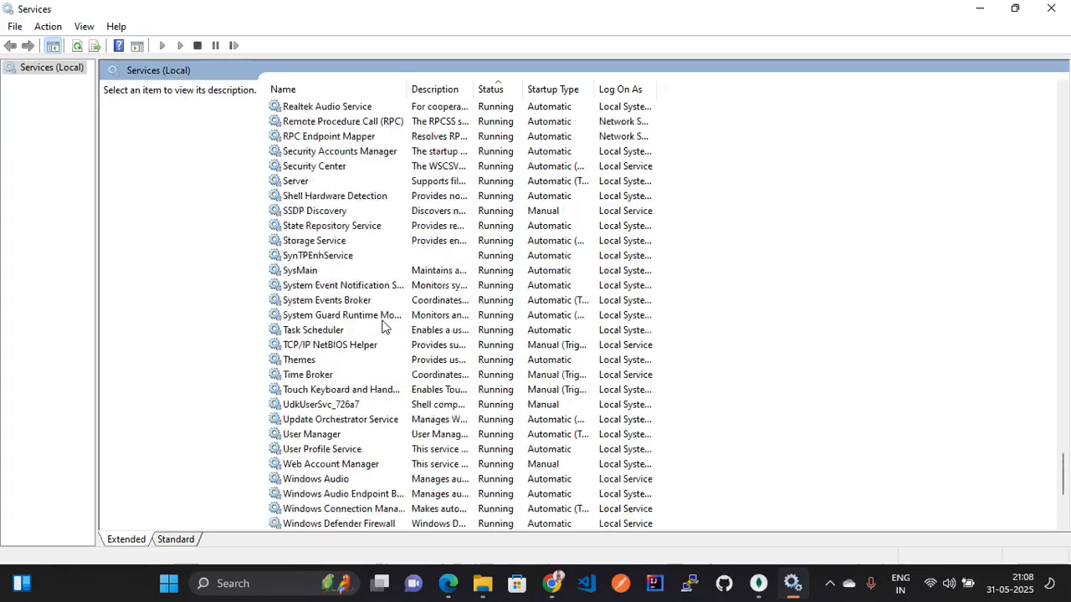
scroll(382, 325, "up", 20)
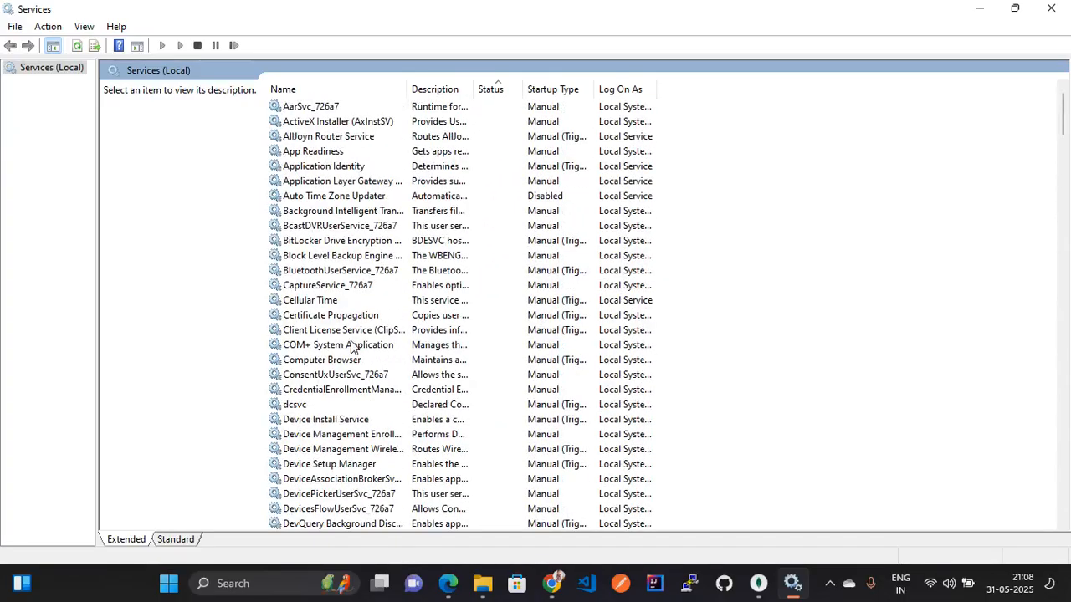
Locate and select the MongoDB Server (MongoDB) service among the services
key("m")
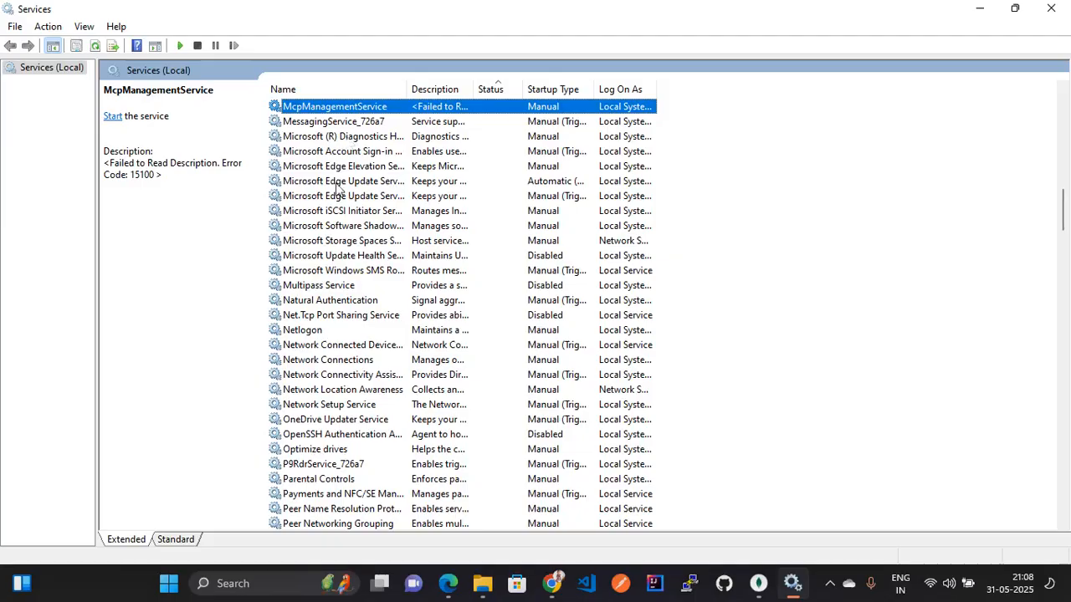
scroll(343, 349, "down", 2)
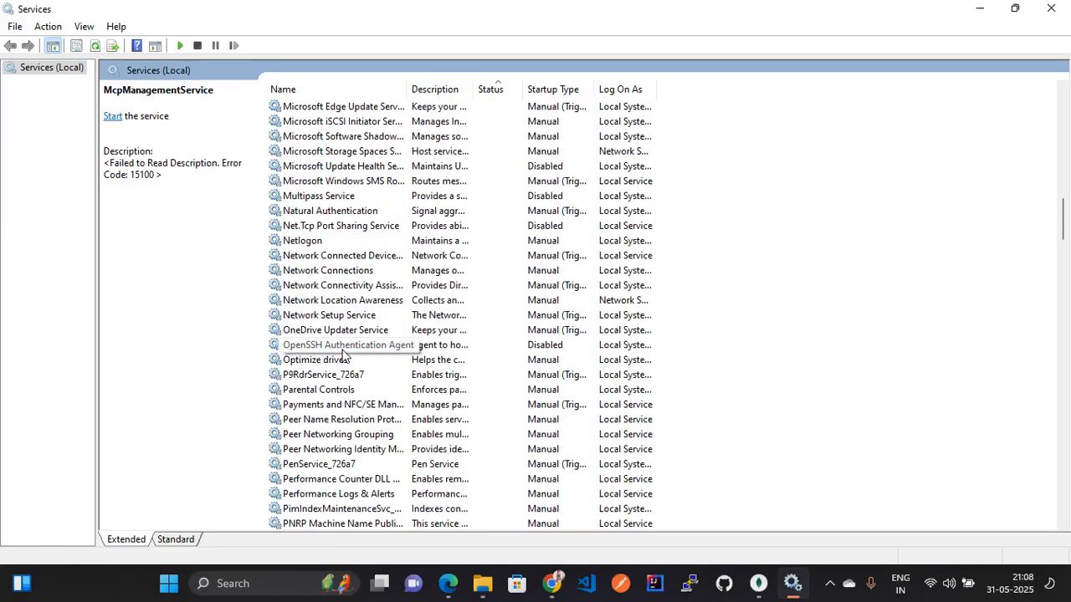
scroll(341, 368, "down", 8)
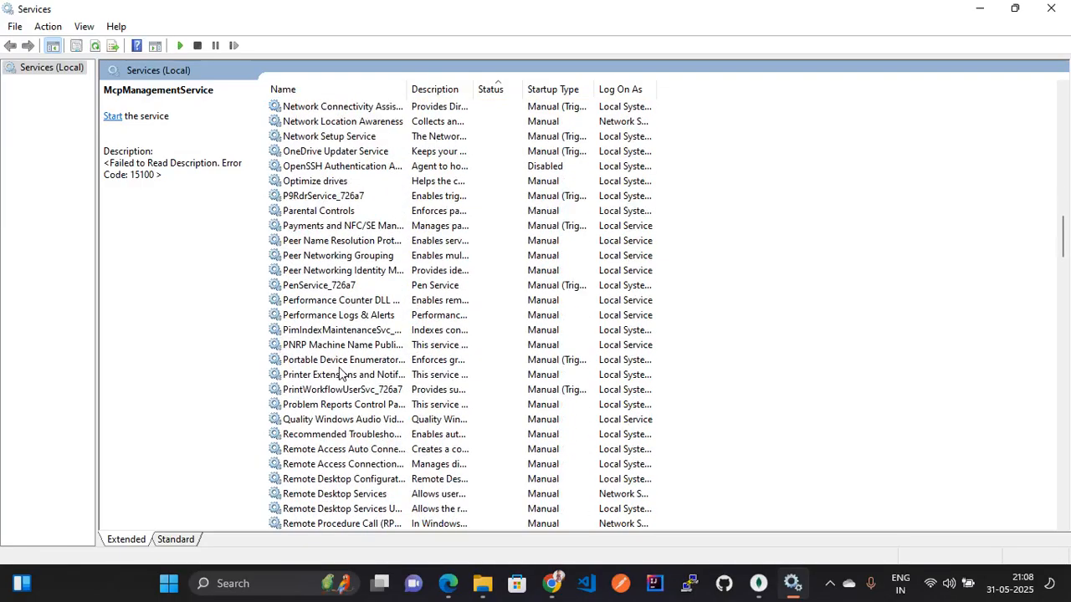
scroll(338, 366, "down", 4)
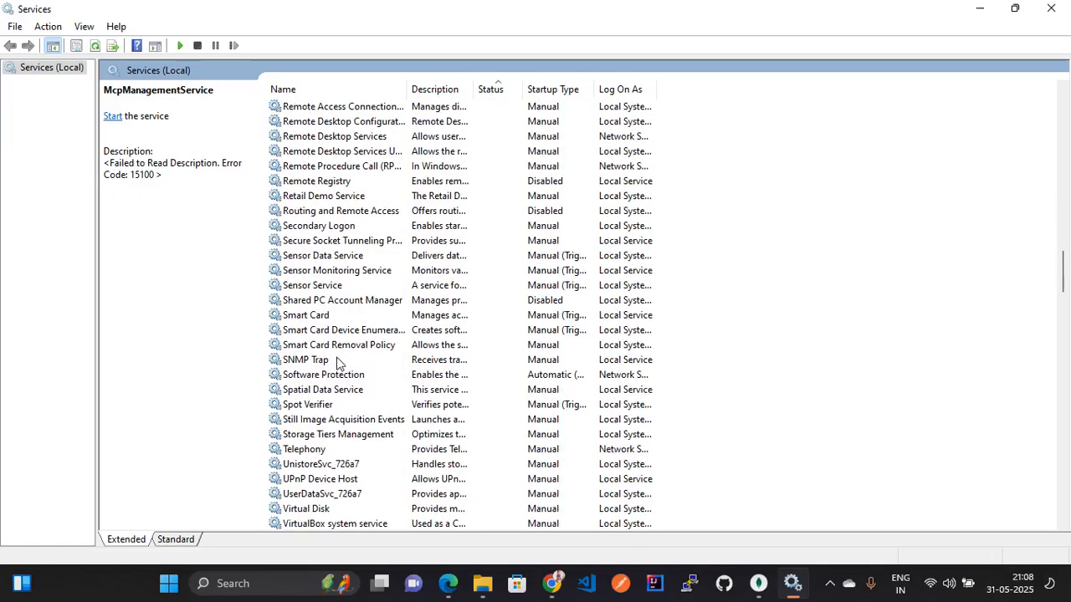
scroll(338, 363, "down", 15)
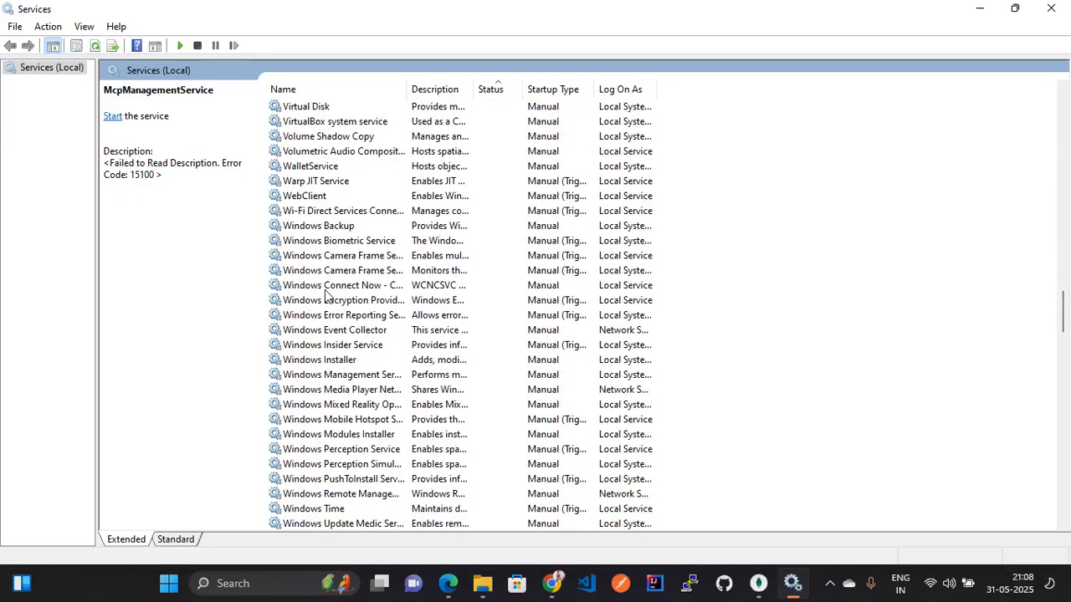
scroll(322, 279, "down", 13)
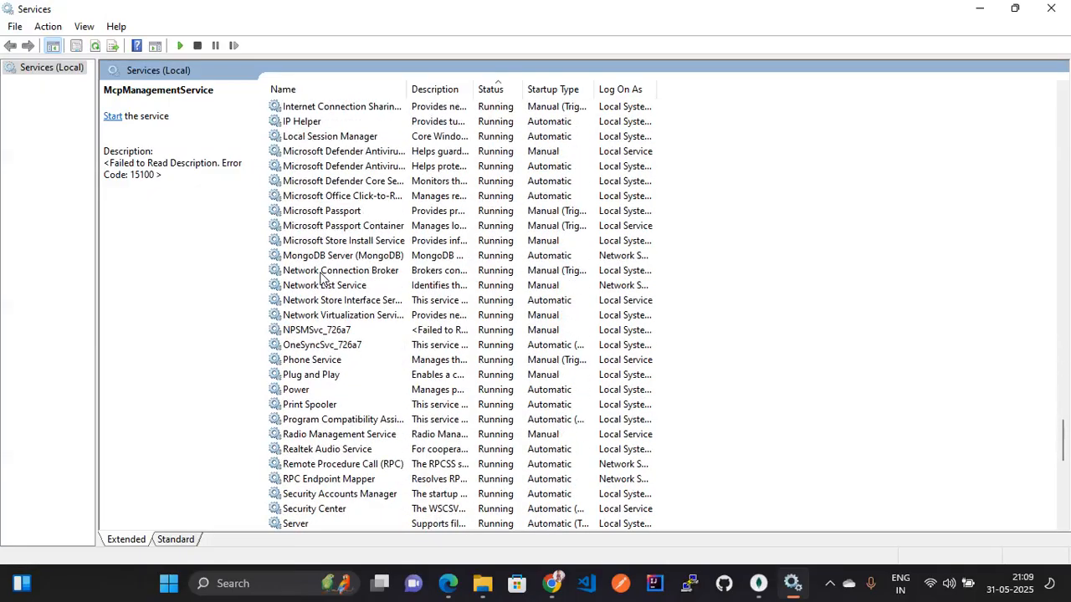
scroll(321, 278, "down", 4)
scroll(324, 289, "down", 2)
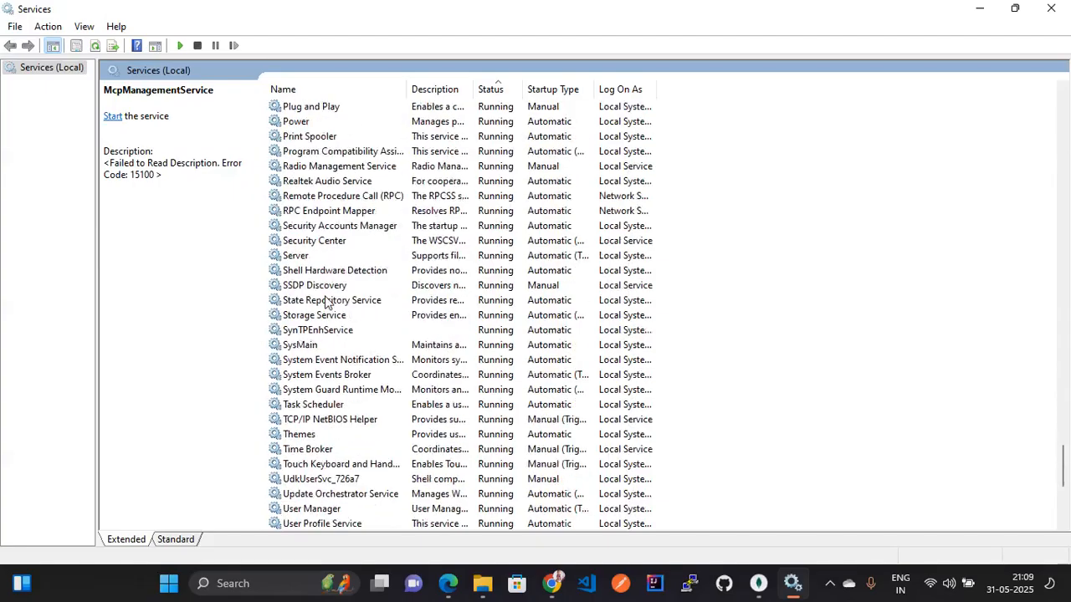
scroll(326, 302, "up", 1)
scroll(326, 302, "down", 8)
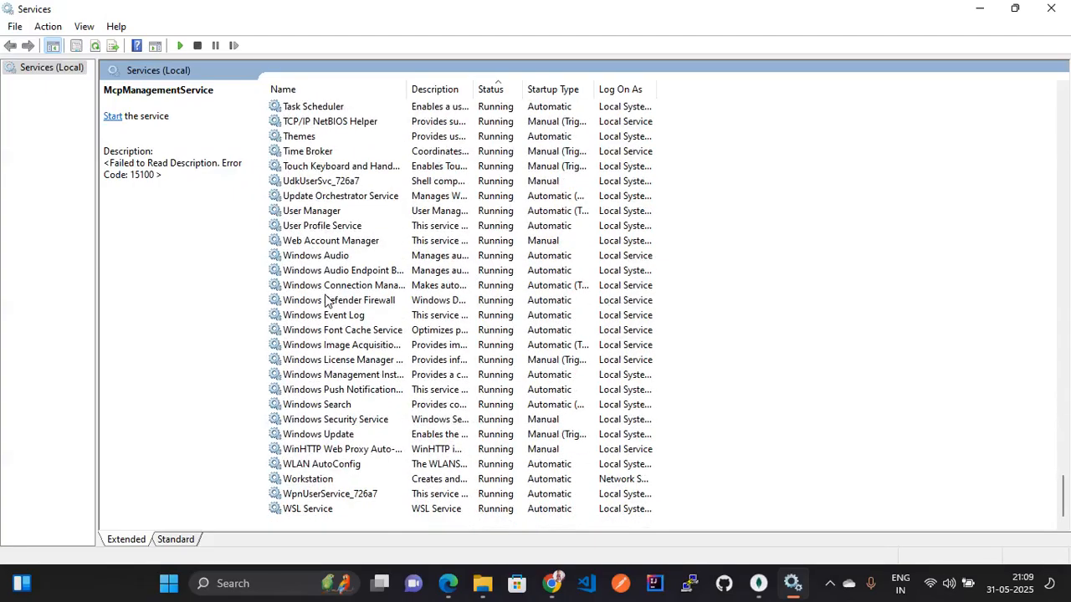
scroll(326, 302, "up", 20)
scroll(326, 302, "down", 5)
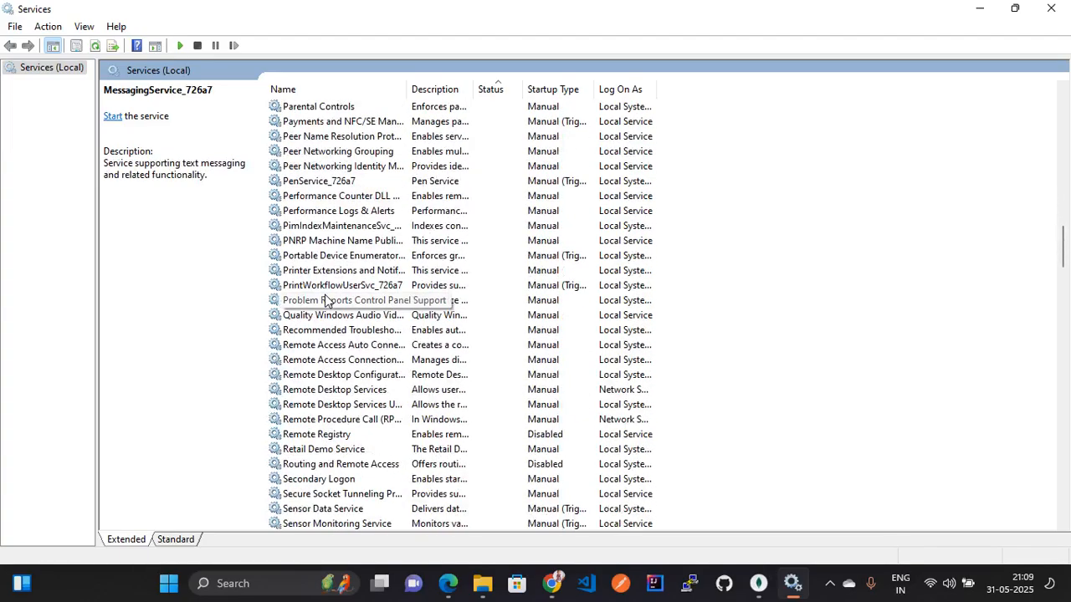
key("m")
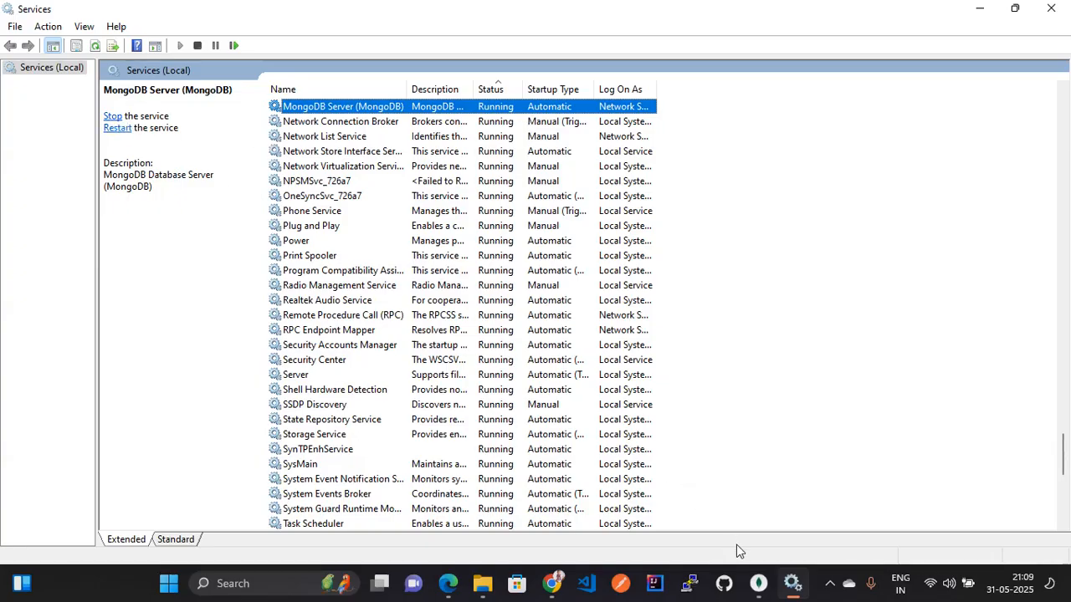
Switch to MongoDB Compass to view the localhost:27017 connection, collapse its database tree, and return to Services
left_click(758, 583)
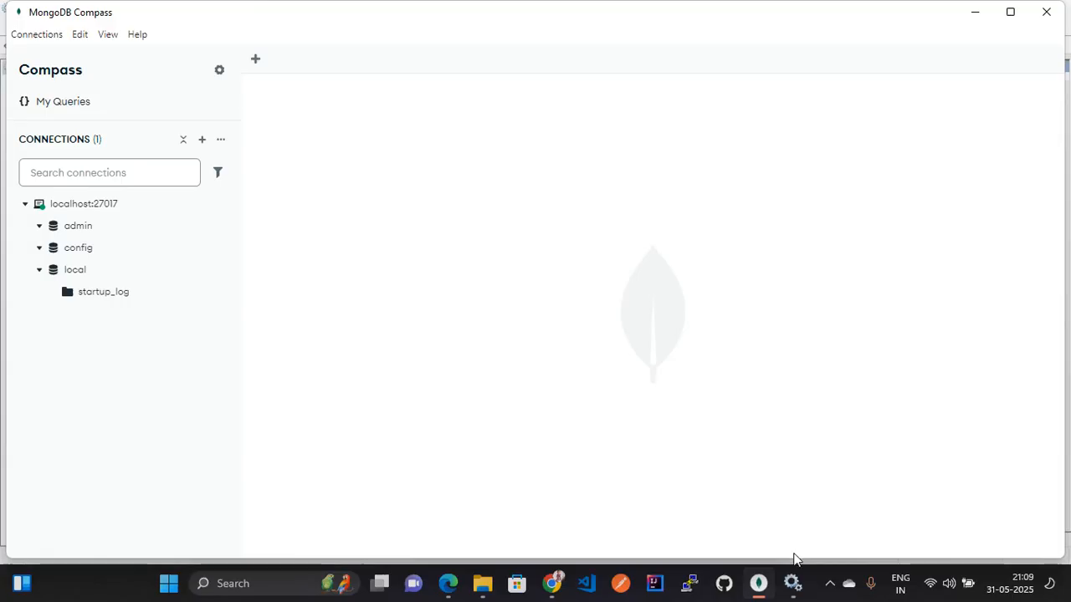
left_click(792, 583)
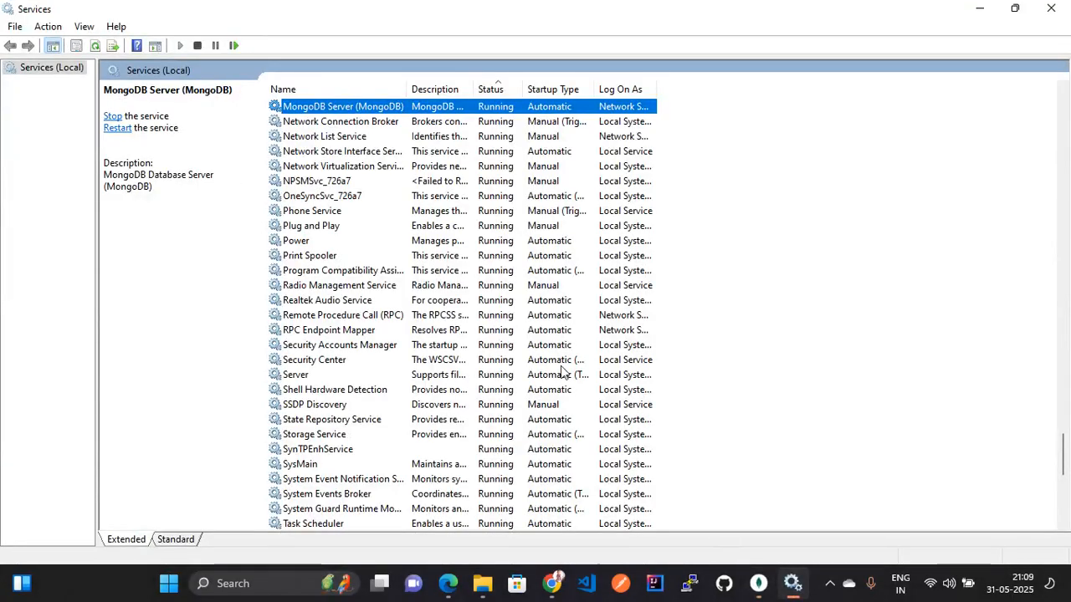
left_click(758, 583)
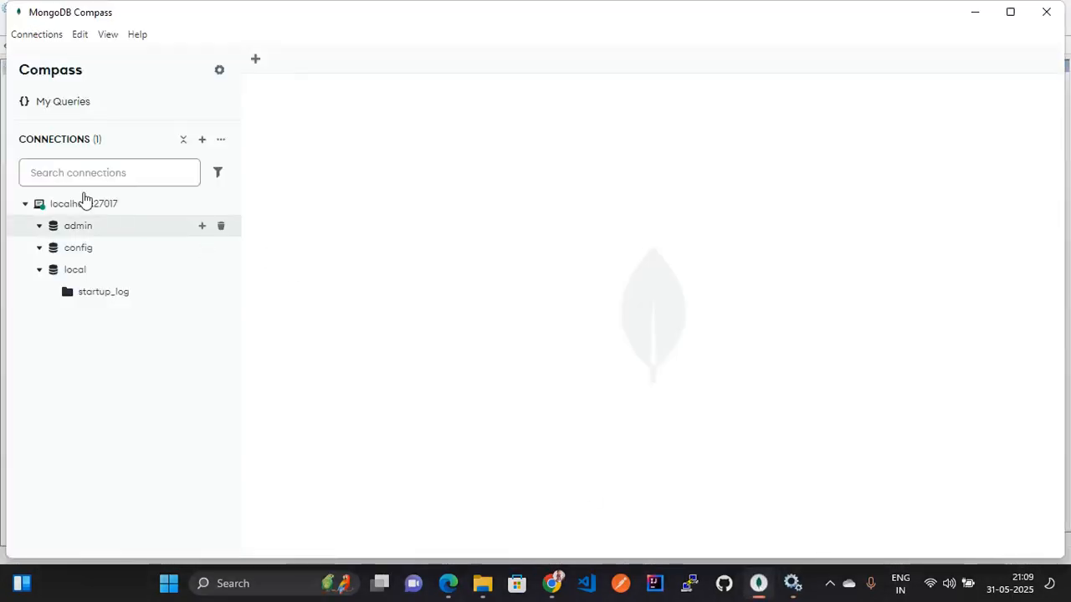
left_click(25, 206)
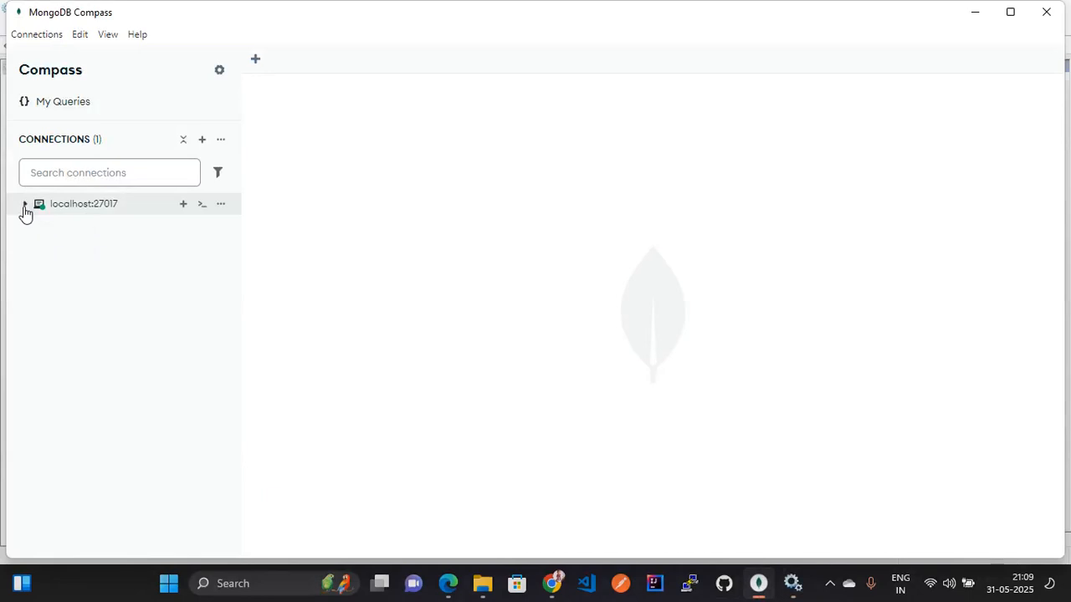
left_click(788, 589)
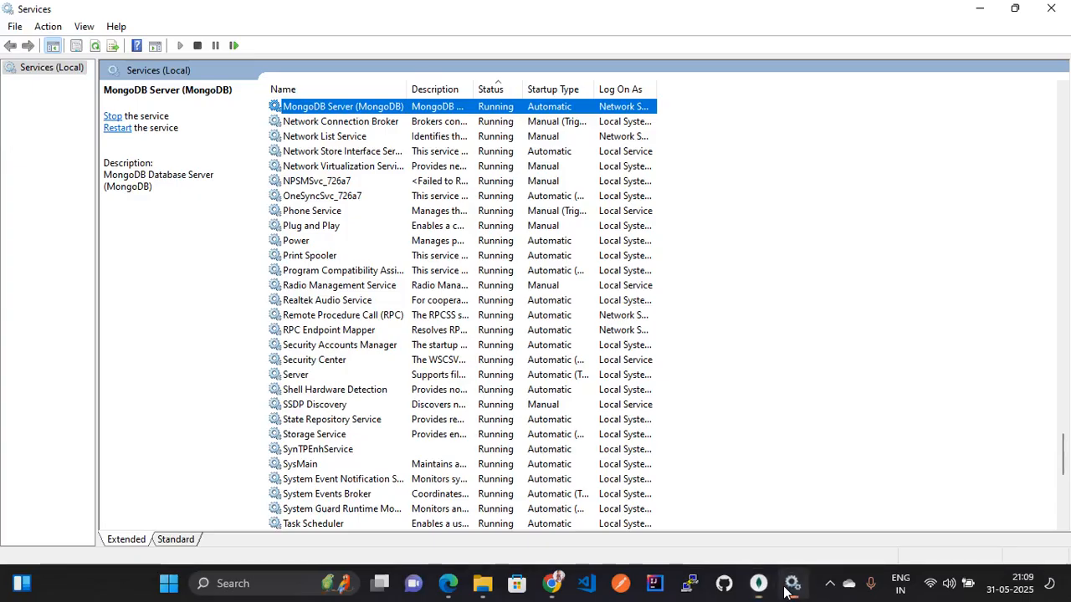
Stop the MongoDB Server (MongoDB) service and select it again in the services list
left_click(117, 116)
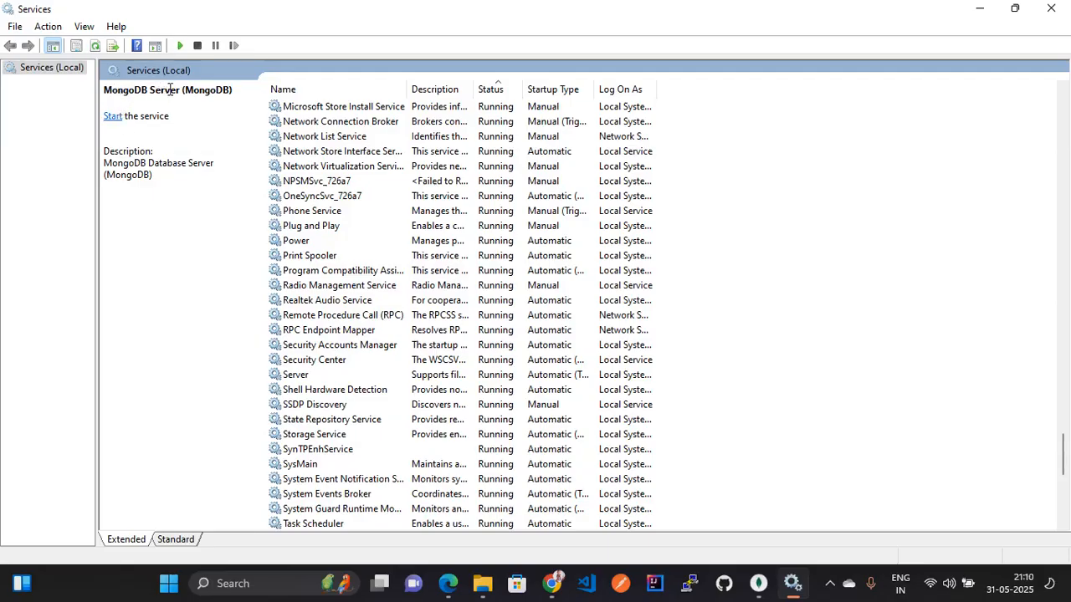
left_click(421, 166)
key("m")
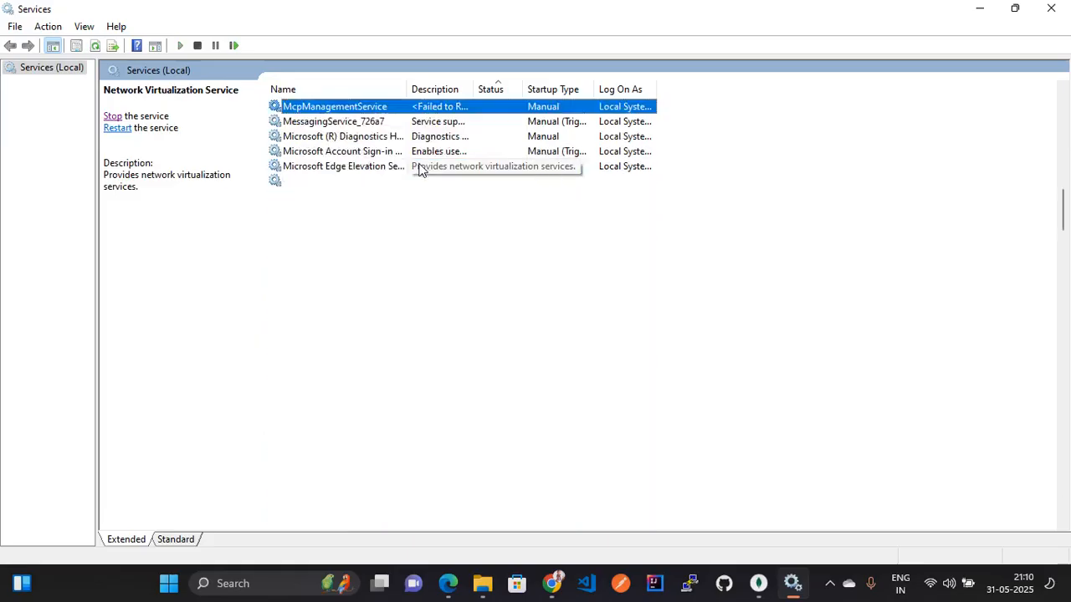
key("o")
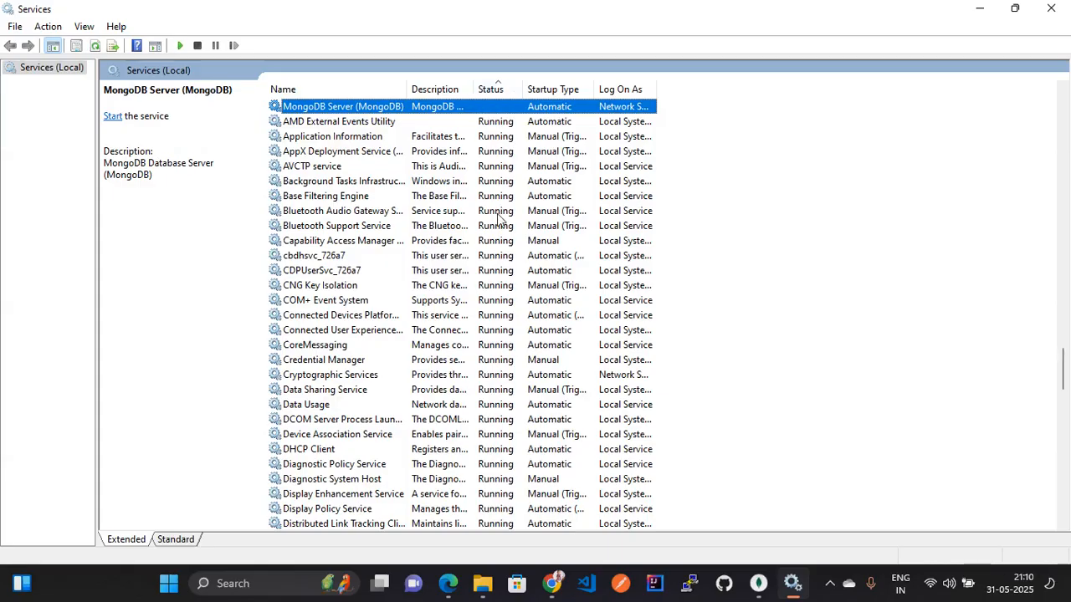
Switch to MongoDB Compass, disconnect from localhost:27017, and try to connect to it again
left_click(754, 592)
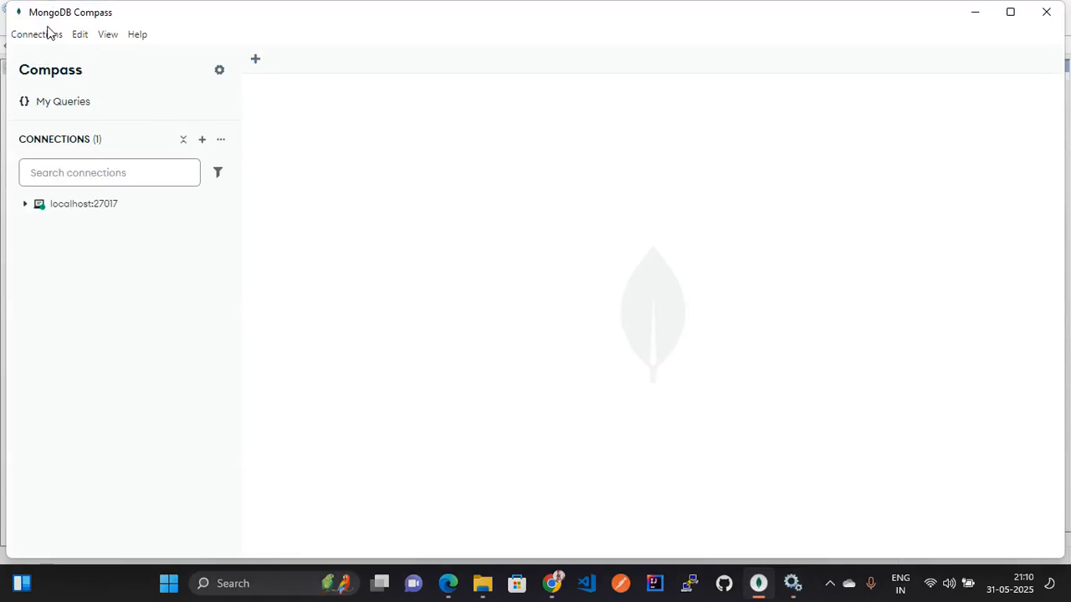
left_click(33, 206)
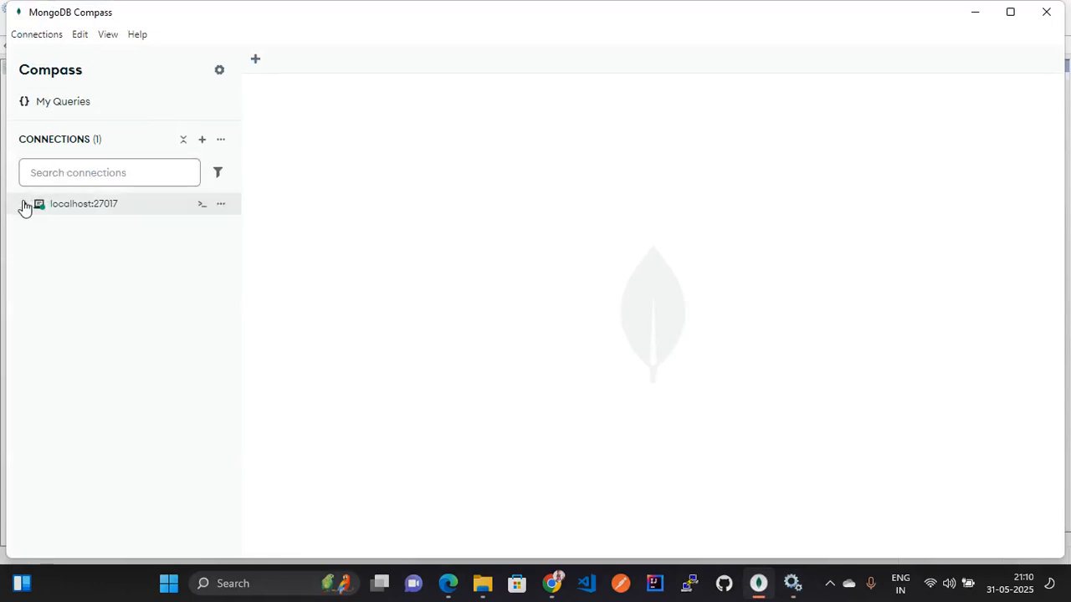
left_click(72, 210)
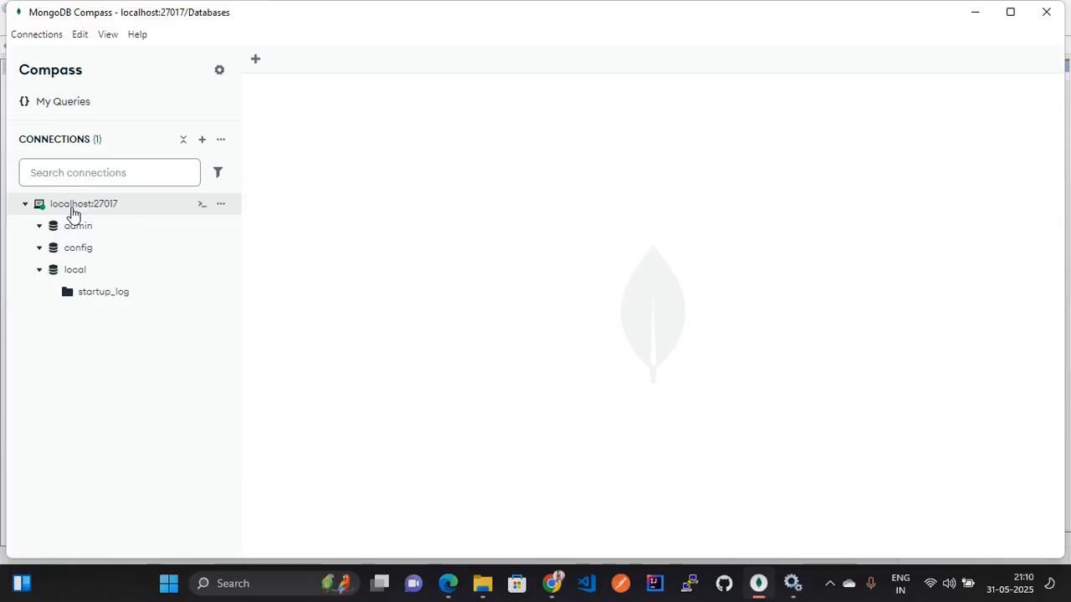
left_click(221, 204)
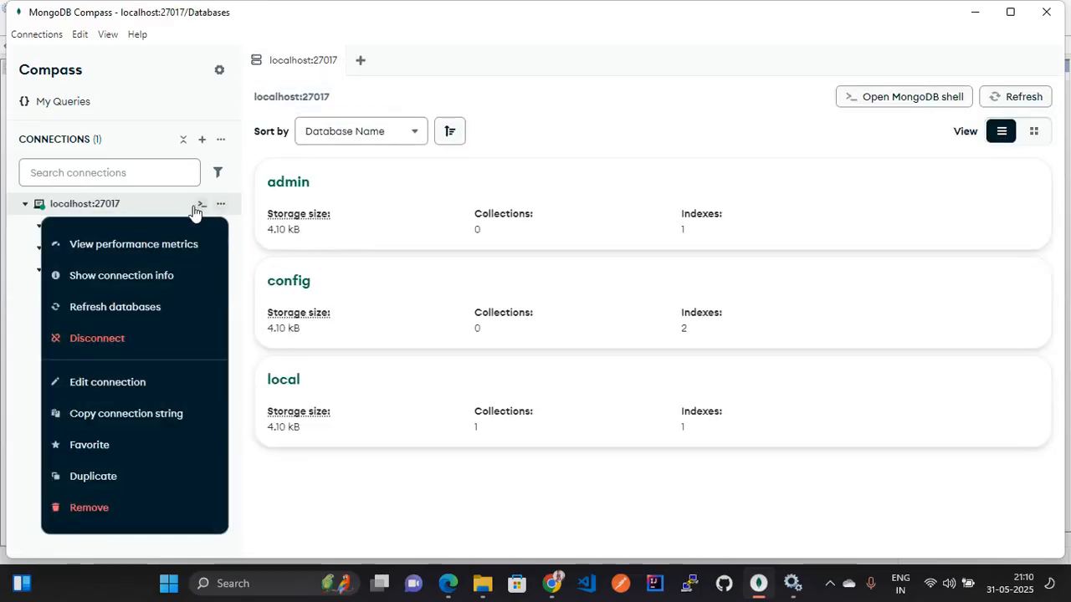
left_click(99, 339)
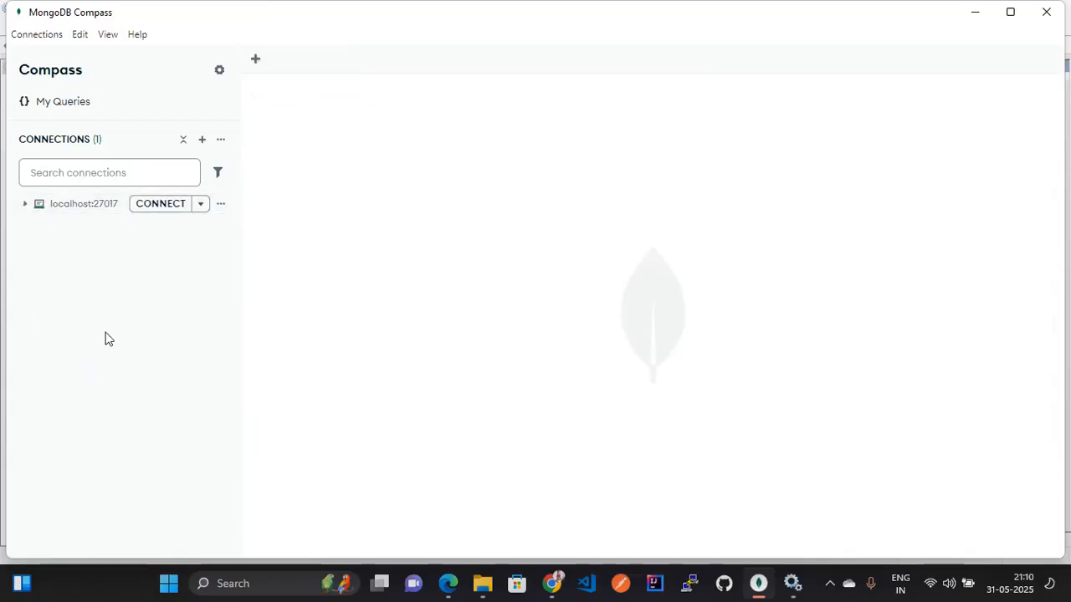
left_click(151, 209)
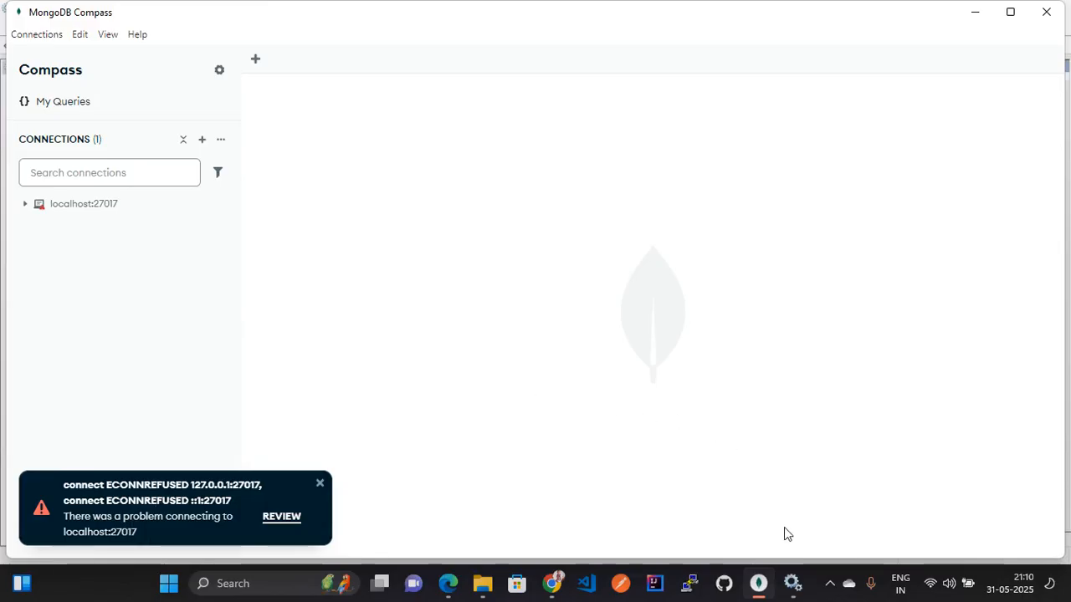
Switch to Services, start the MongoDB Server (MongoDB) service, and return to MongoDB Compass
left_click(794, 583)
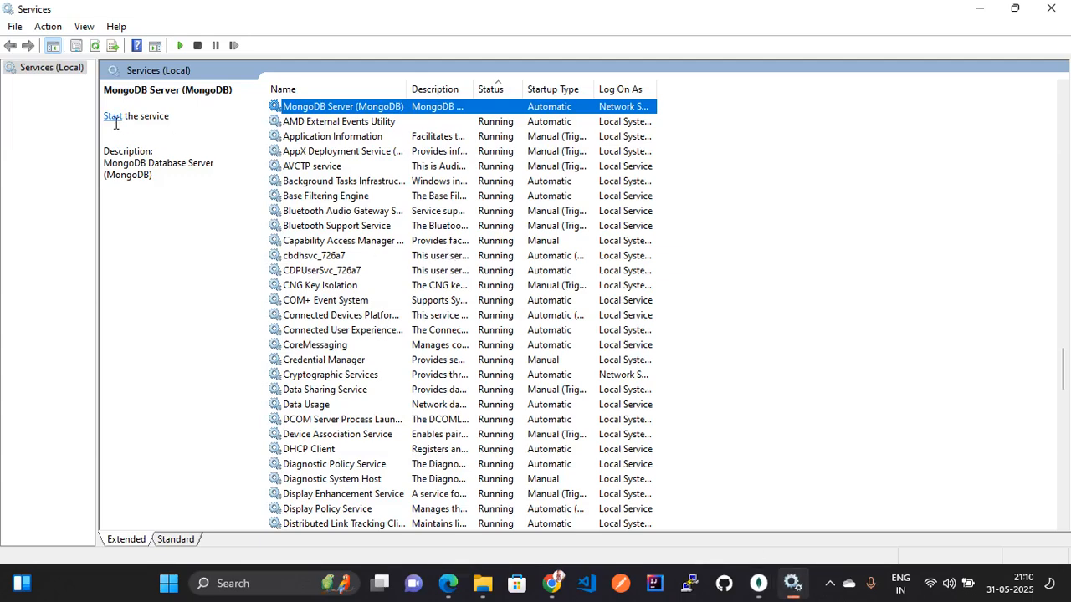
left_click(112, 118)
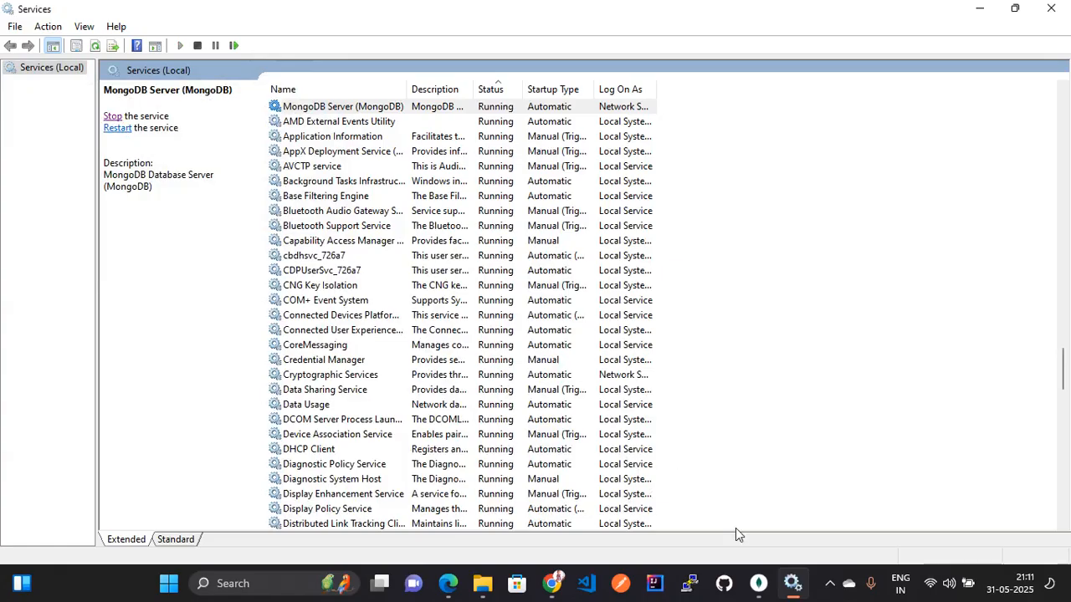
mouse_move(763, 591)
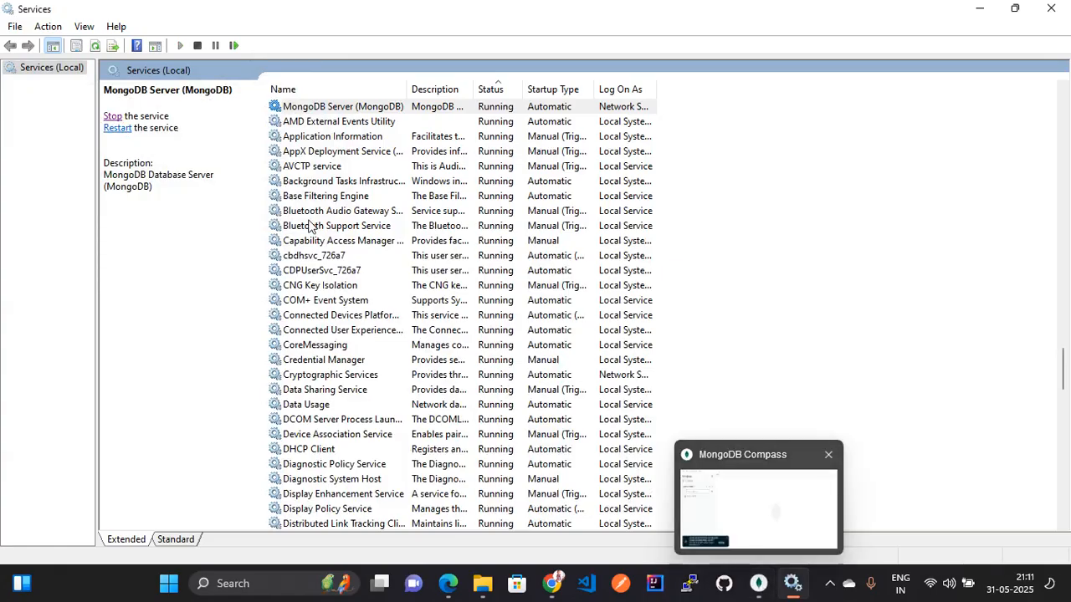
key("alt+Tab")
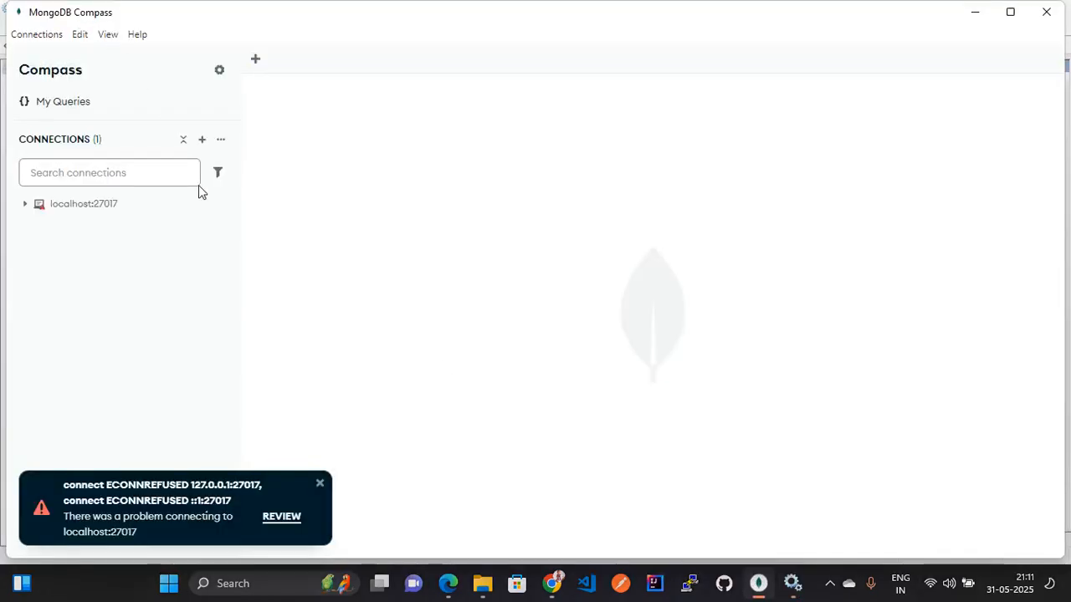
Reconnect to localhost:27017 and expand its admin, config and local databases
mouse_move(112, 204)
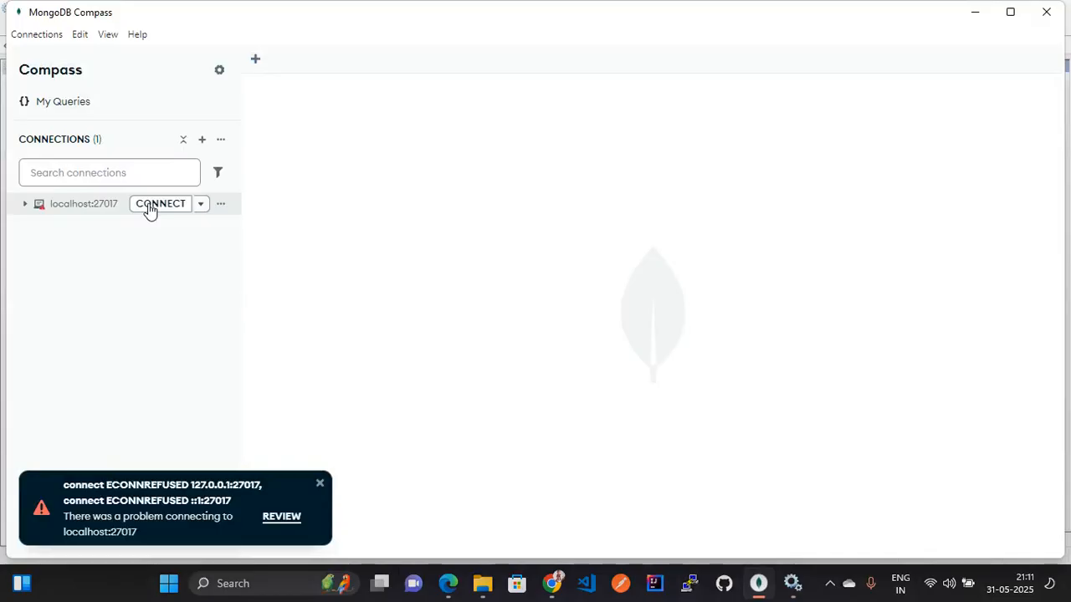
left_click(148, 208)
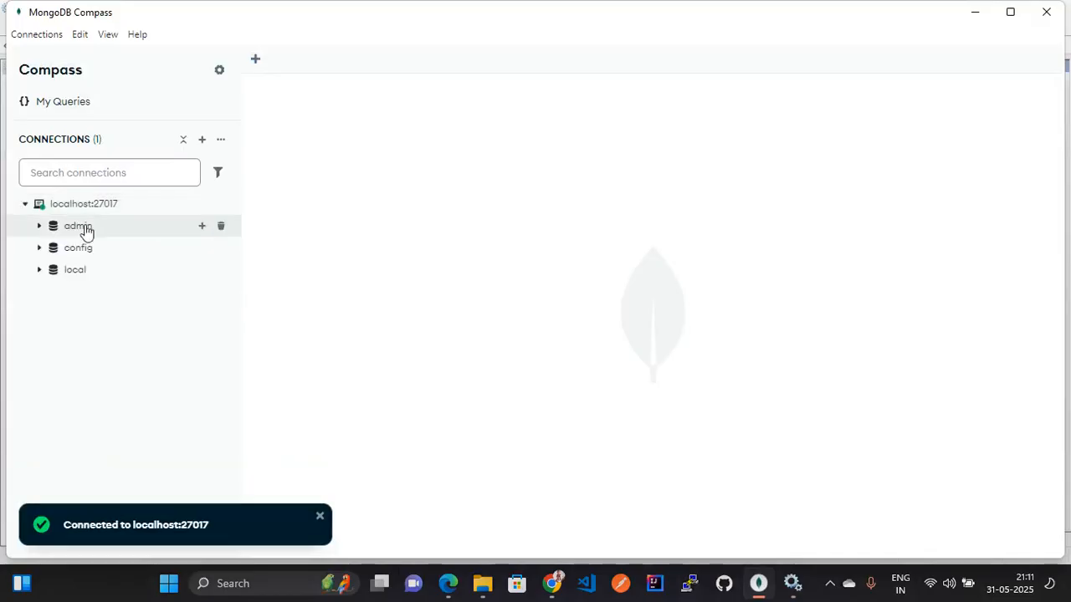
left_click(39, 227)
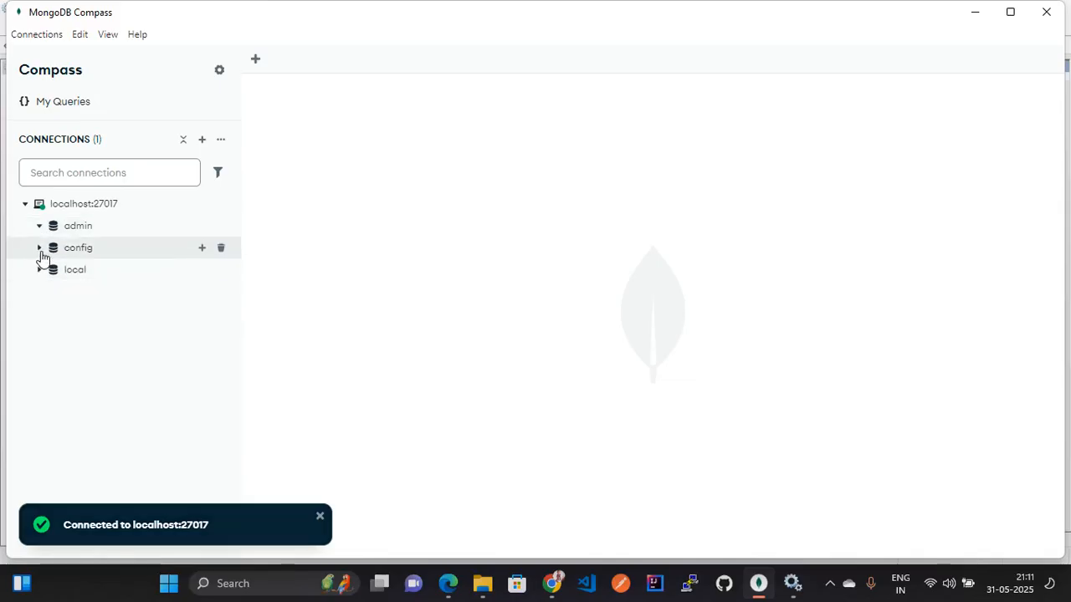
left_click(40, 250)
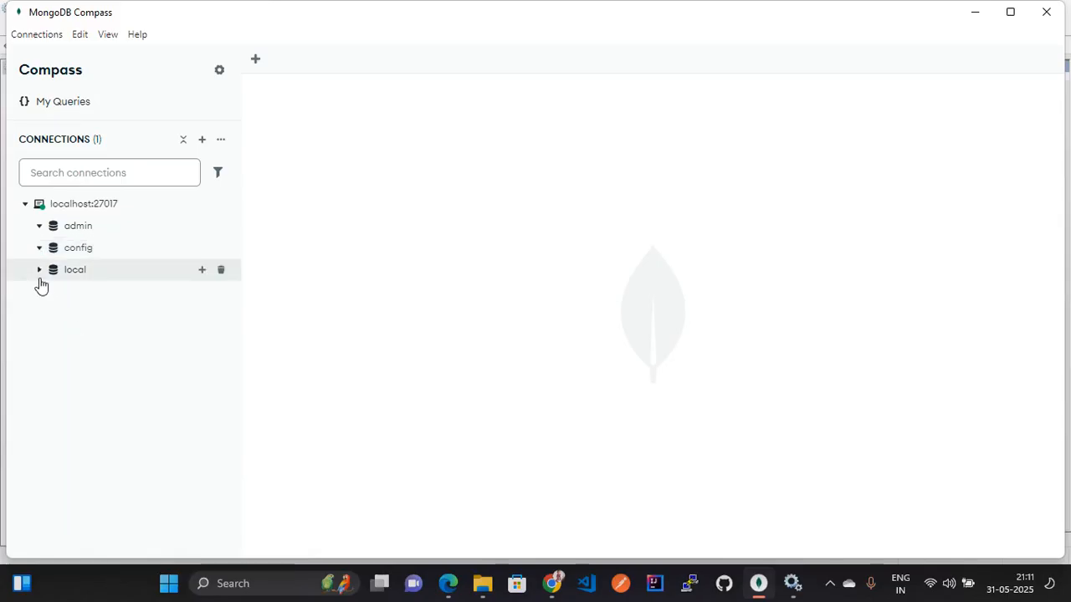
left_click(39, 273)
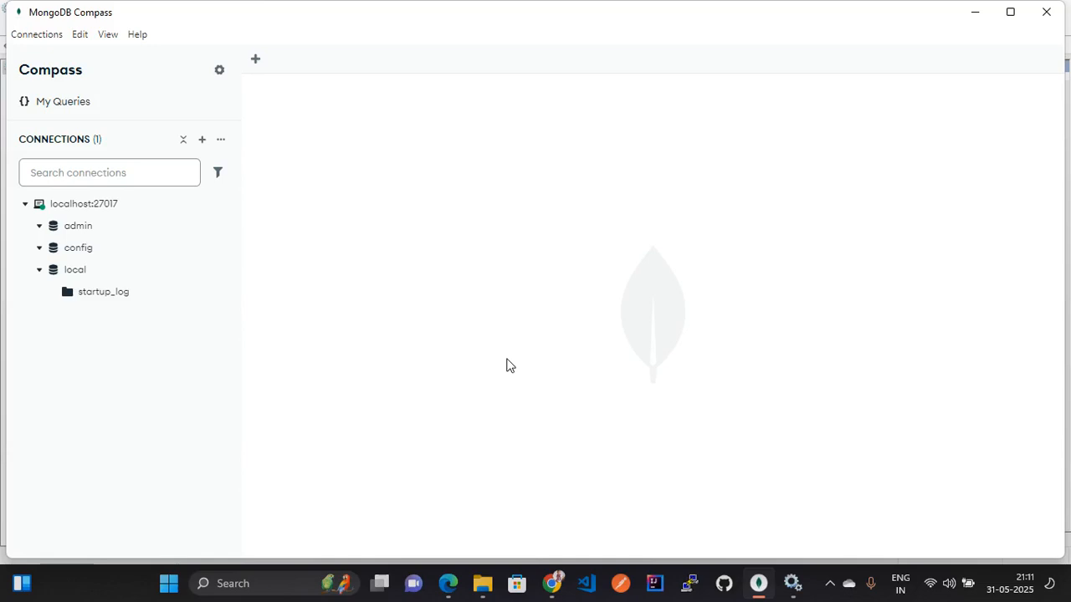
left_click(829, 583)
right_click(803, 544)
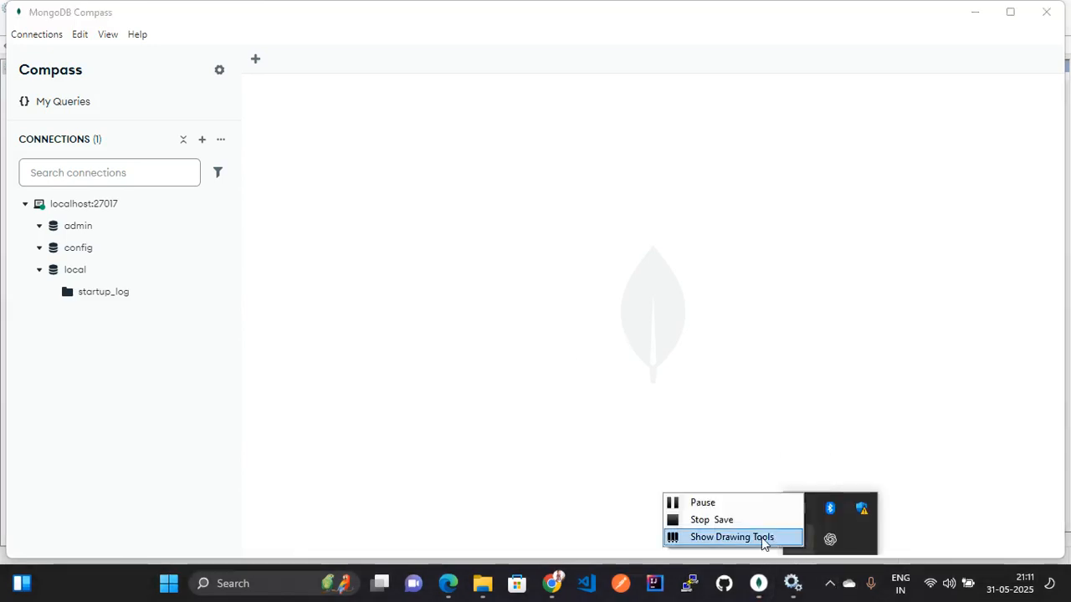